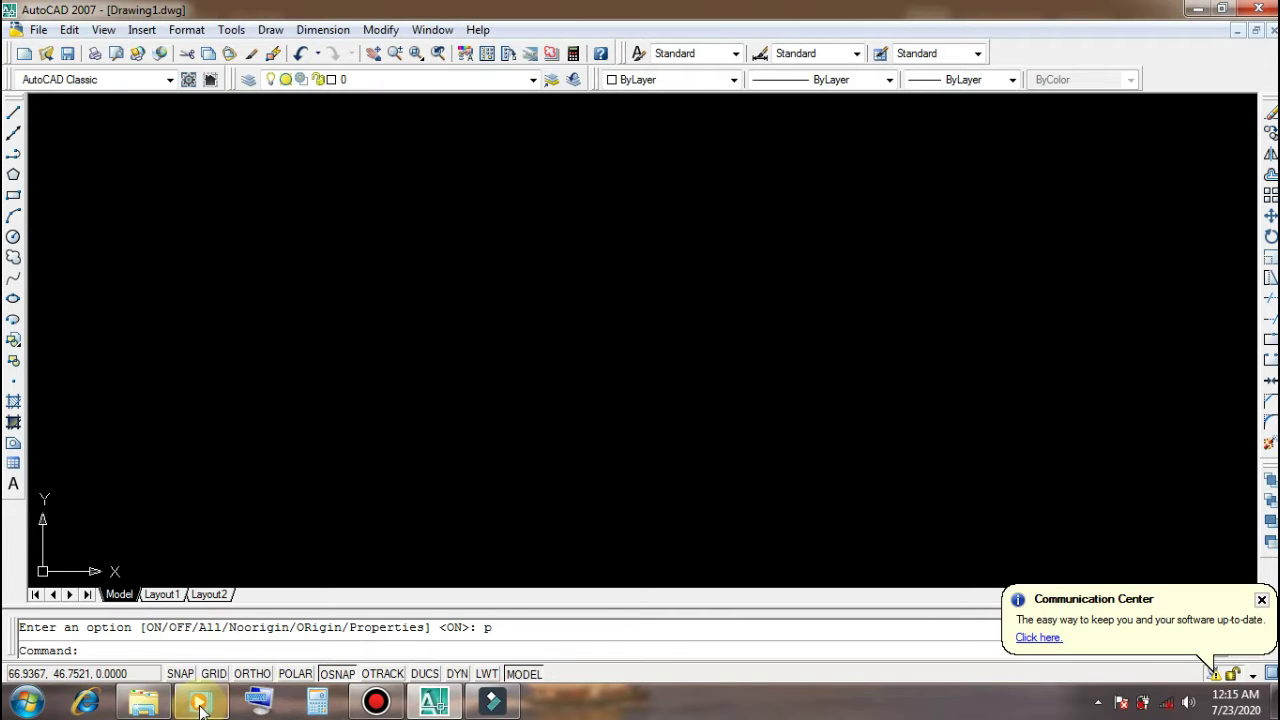
Open the Drawing Units dialog with the UN command
mouse_move(199, 703)
left_click(202, 666)
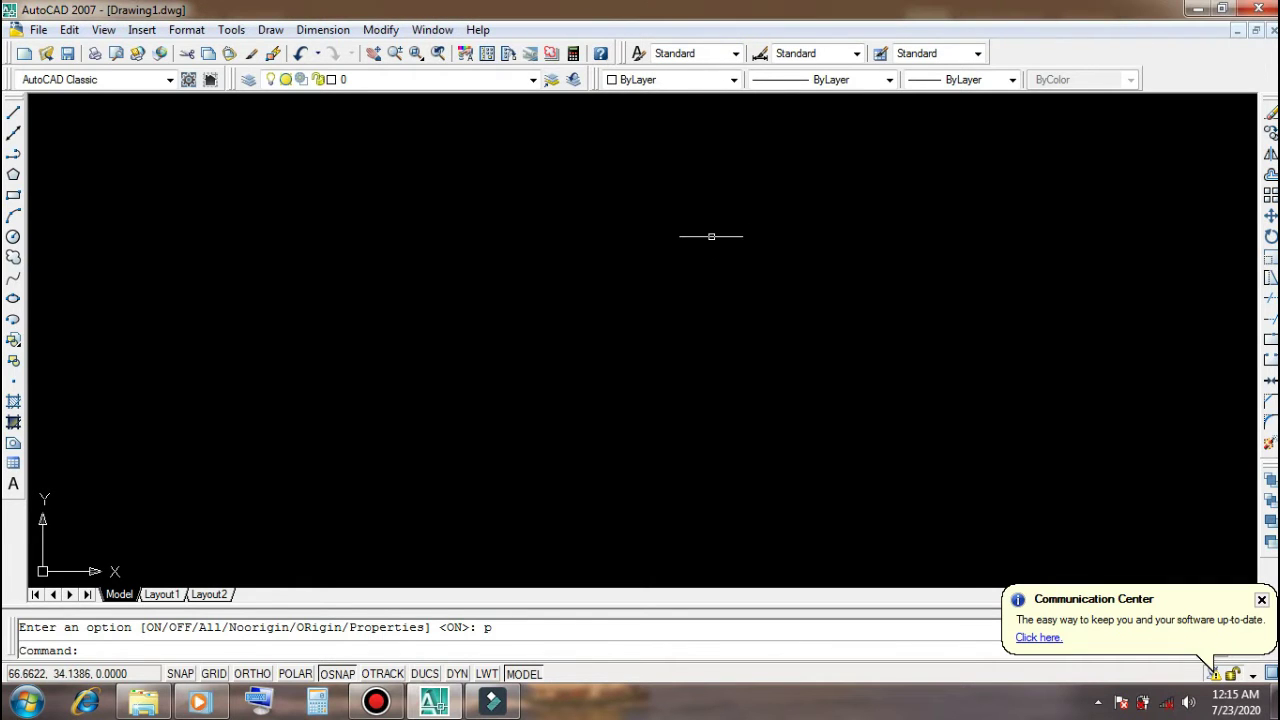
left_click(89, 651)
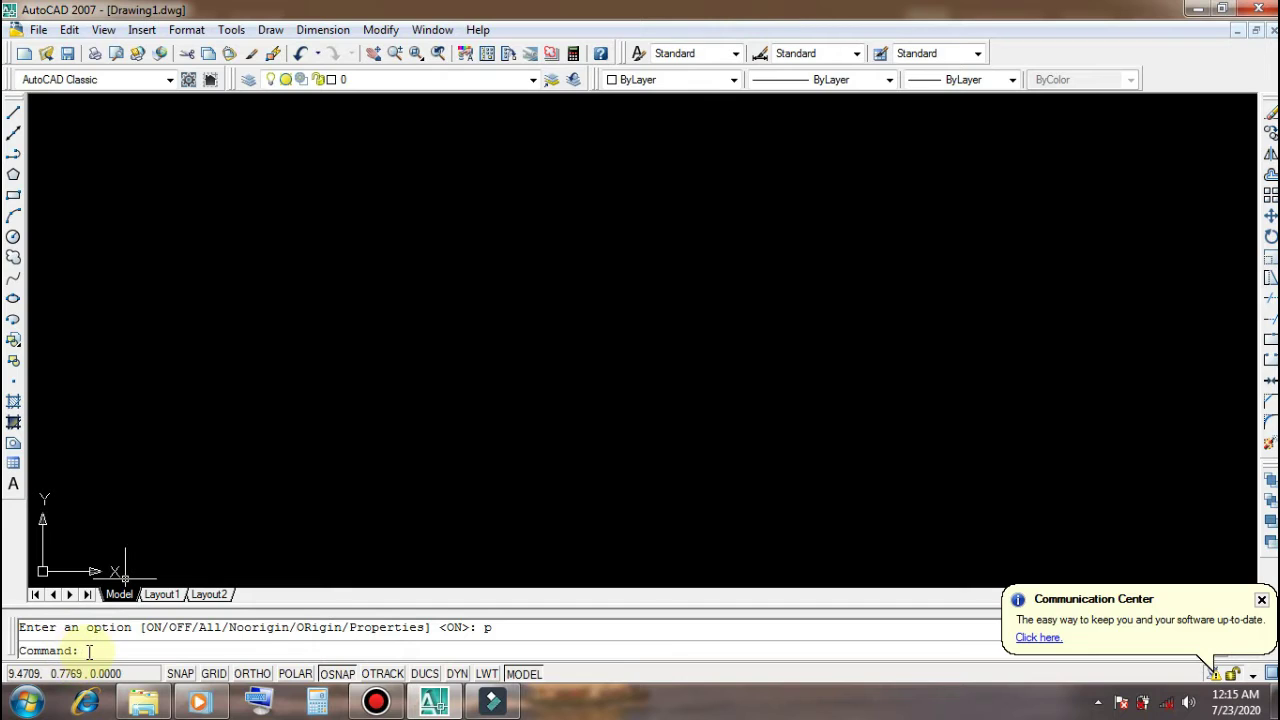
type("u")
type("n")
key("Return")
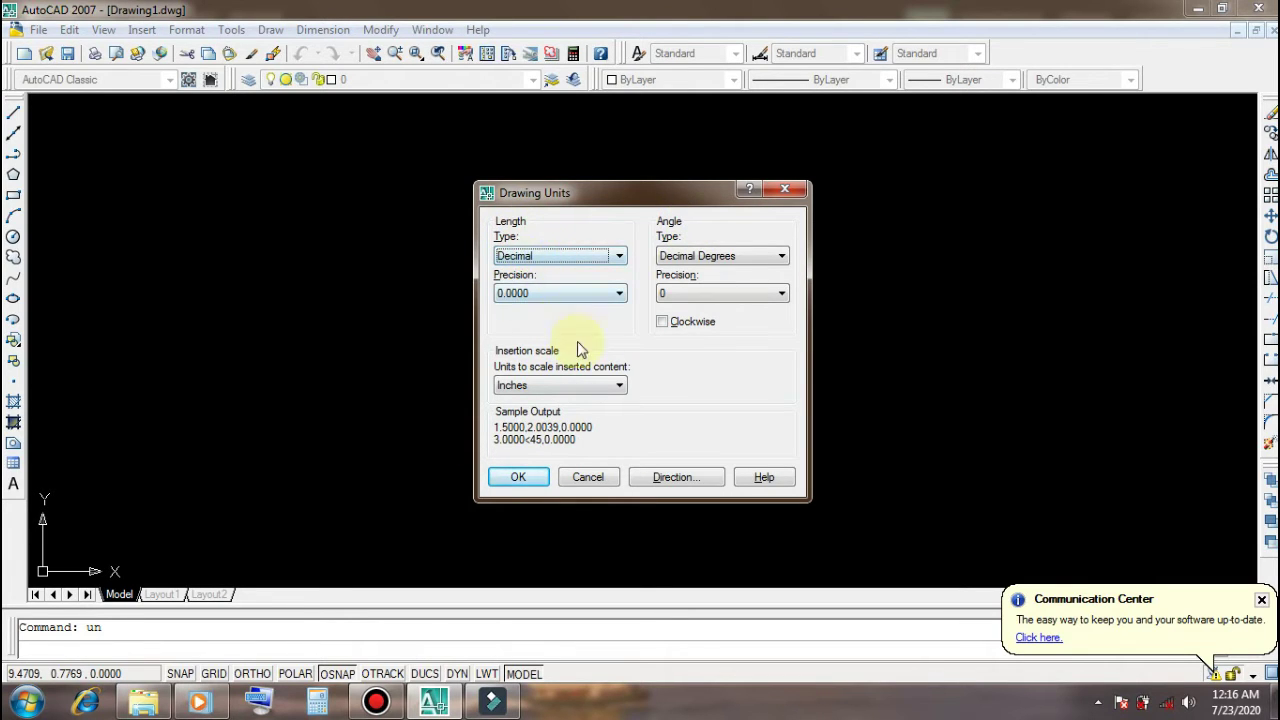
Review the length type, precision, insertion scale and angle dropdowns without changing them
left_click(593, 262)
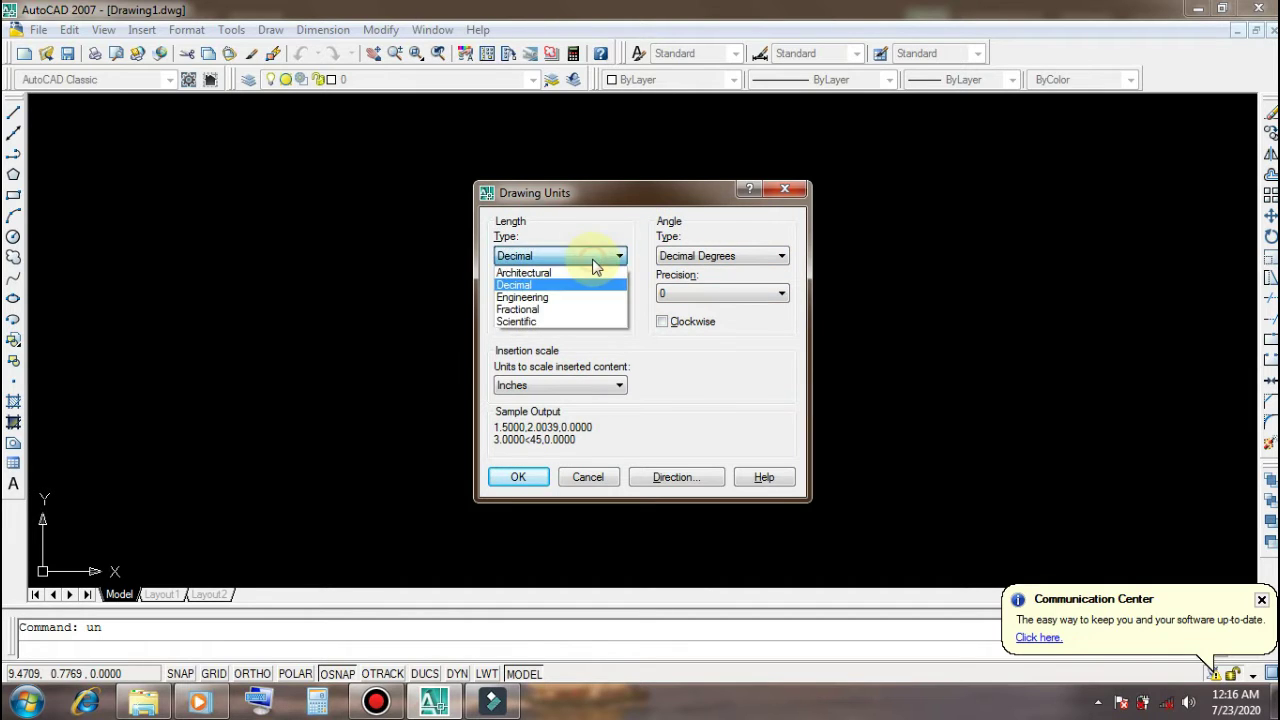
left_click(594, 262)
left_click(601, 294)
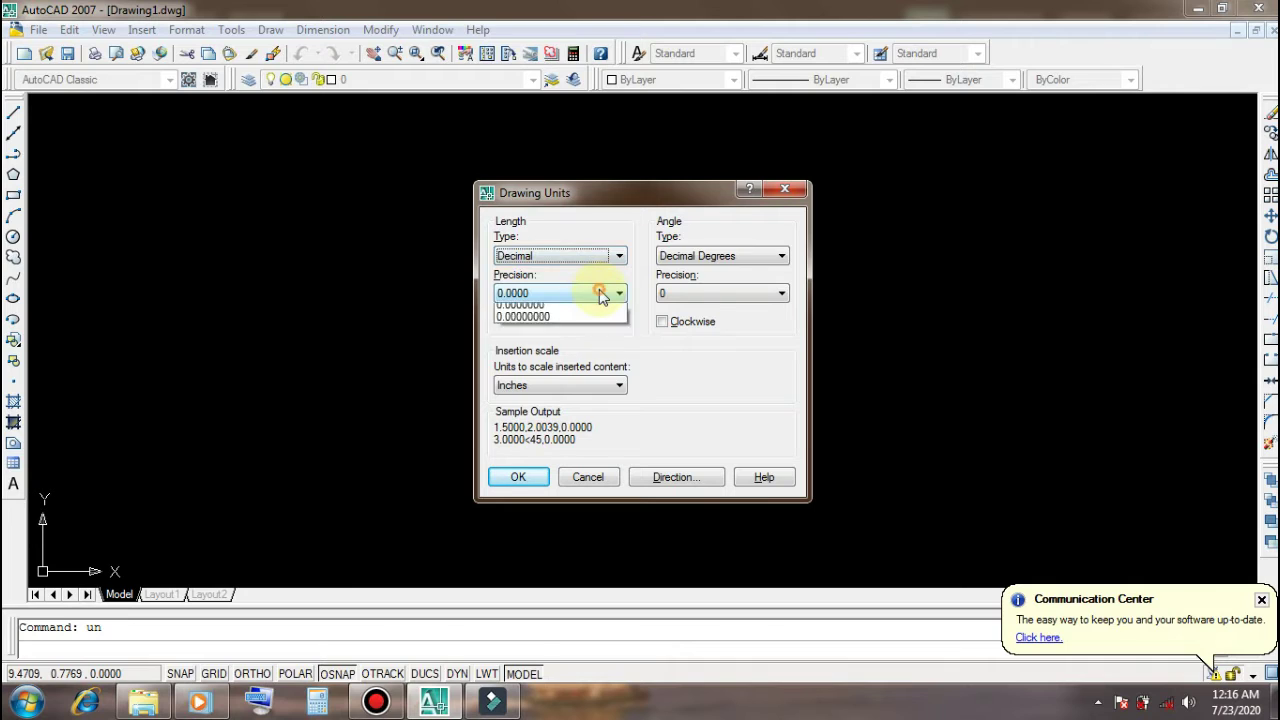
left_click(601, 294)
left_click(600, 386)
left_click(603, 390)
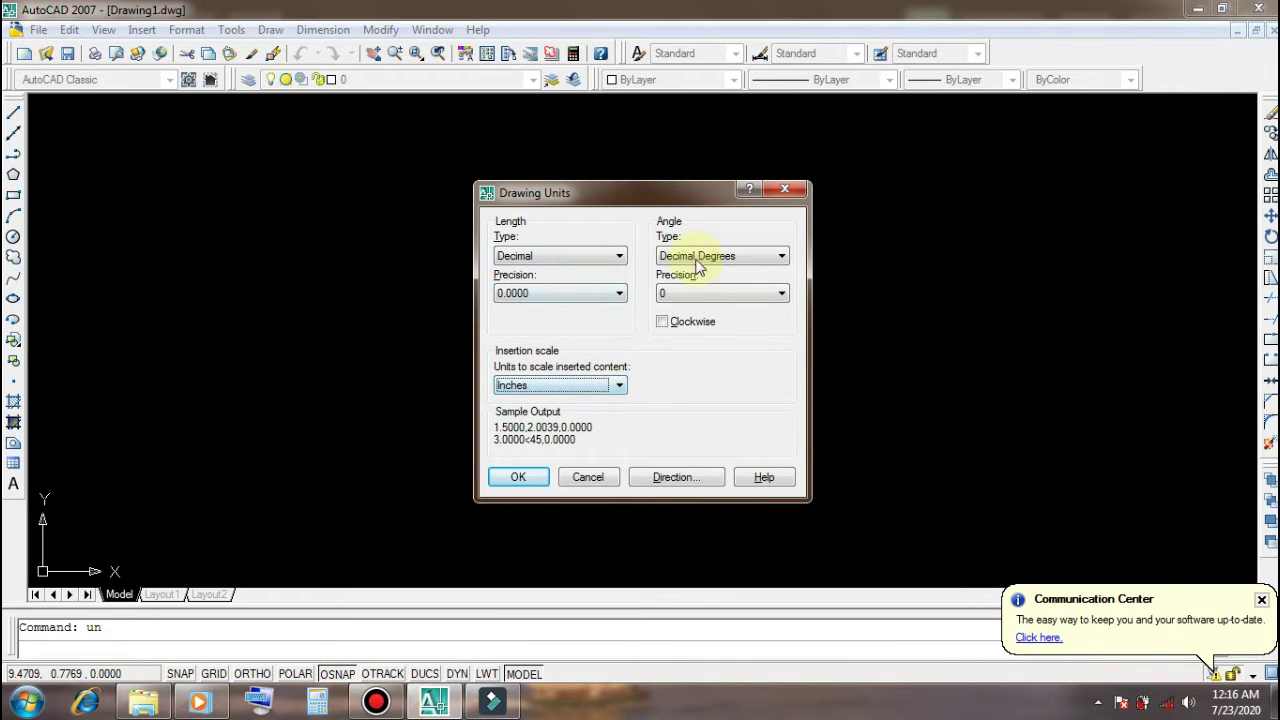
left_click(729, 259)
left_click(729, 258)
left_click(733, 294)
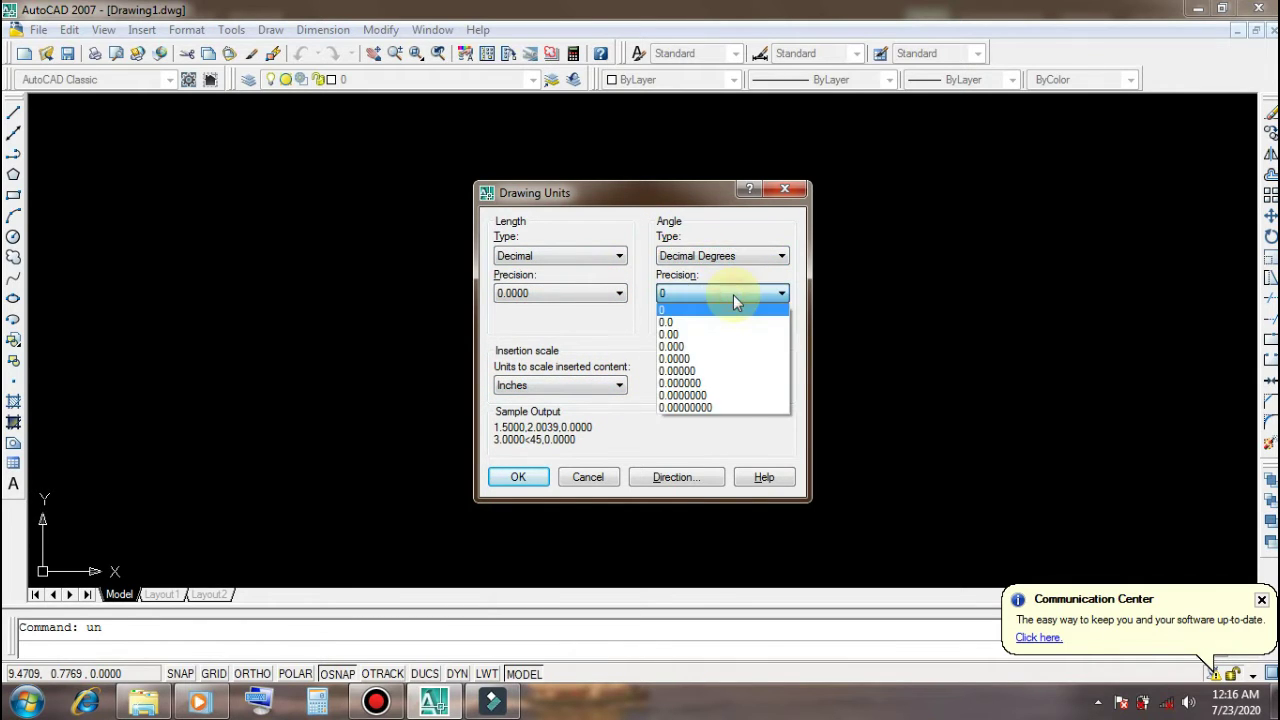
left_click(733, 296)
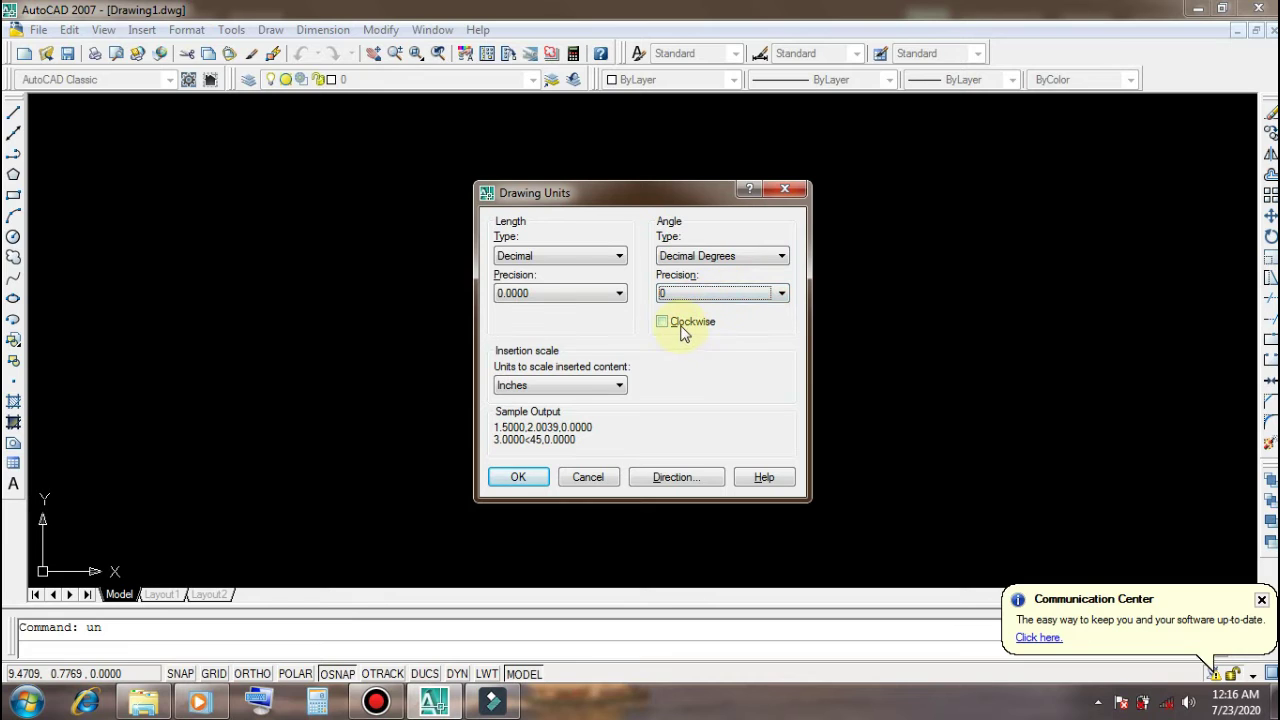
left_click(594, 256)
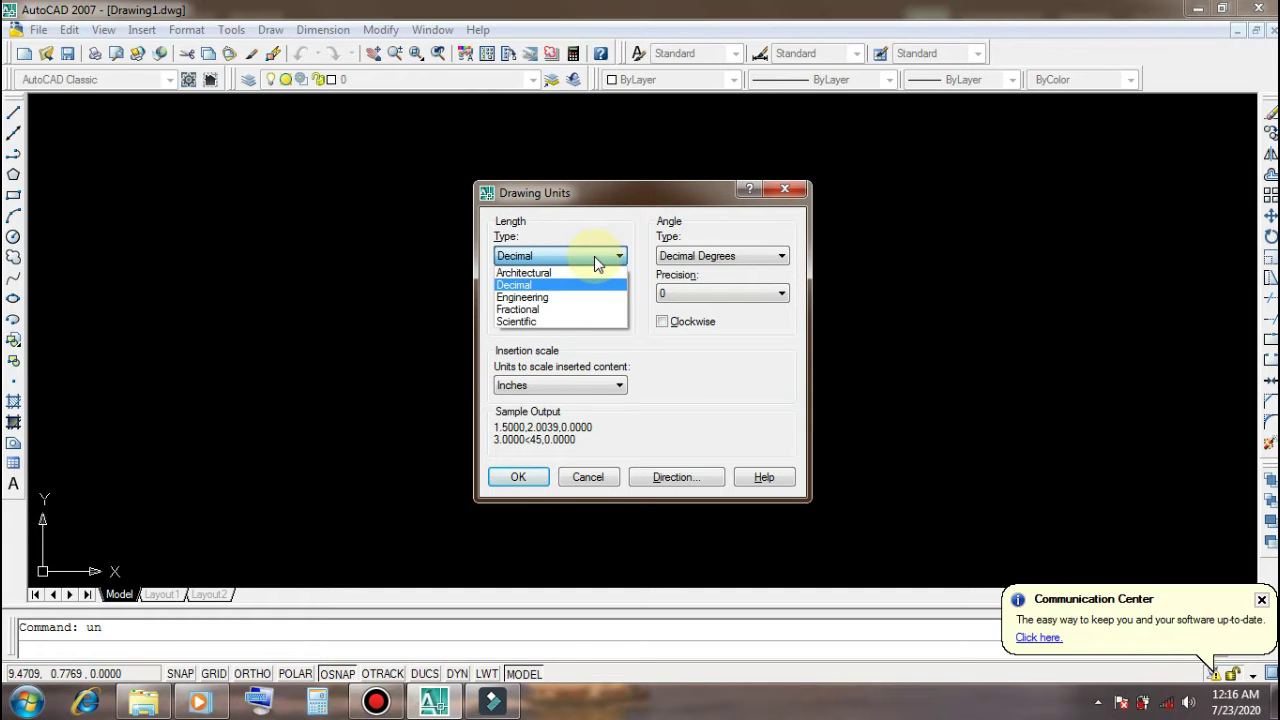
left_click(594, 256)
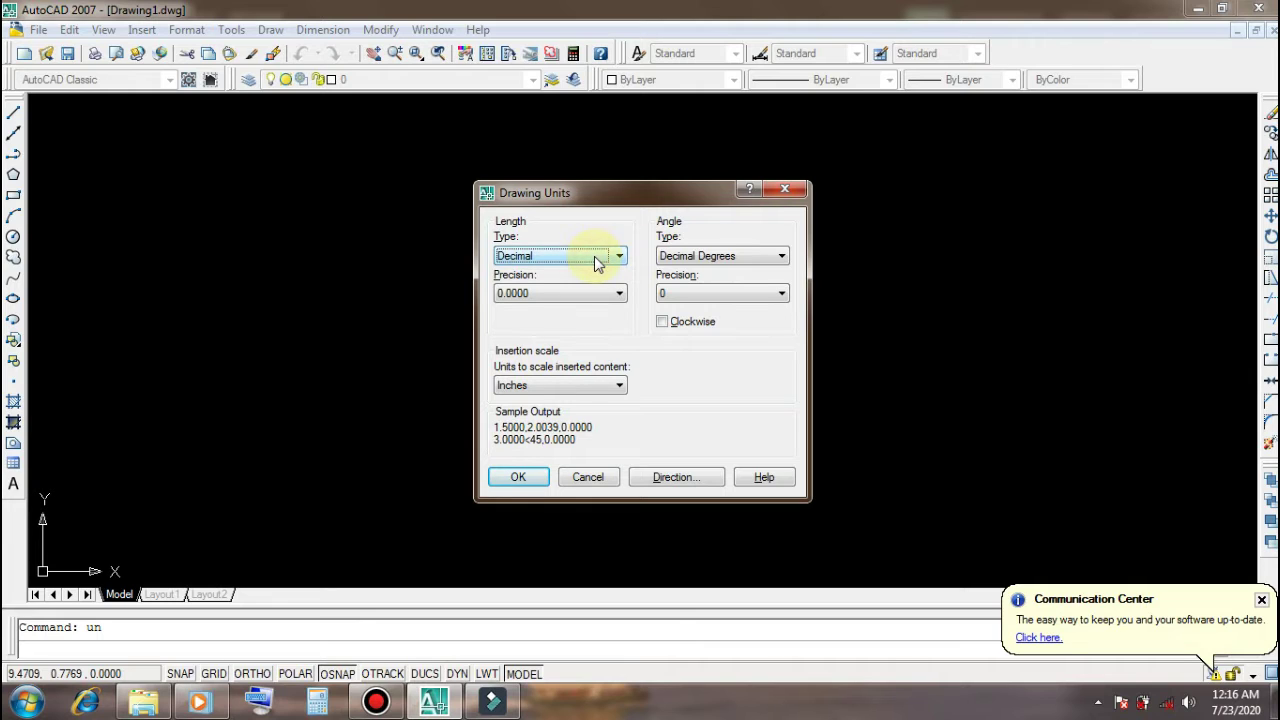
left_click(617, 294)
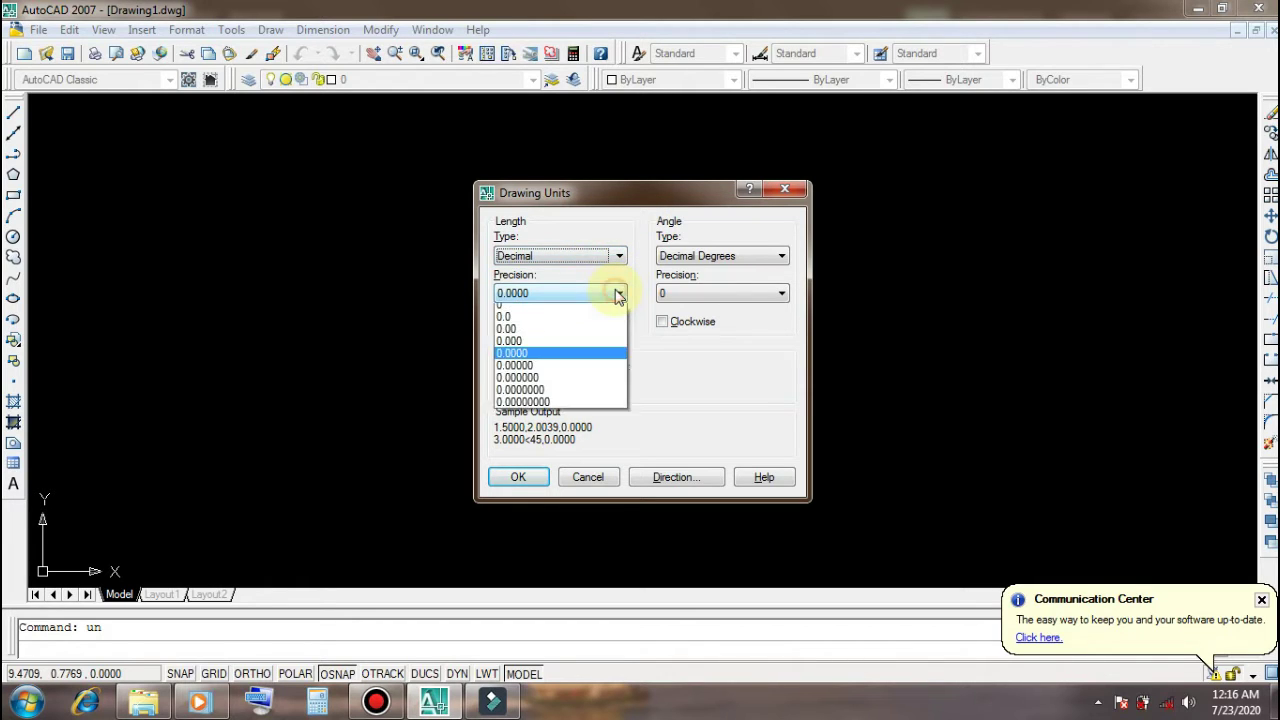
left_click(617, 294)
left_click(608, 254)
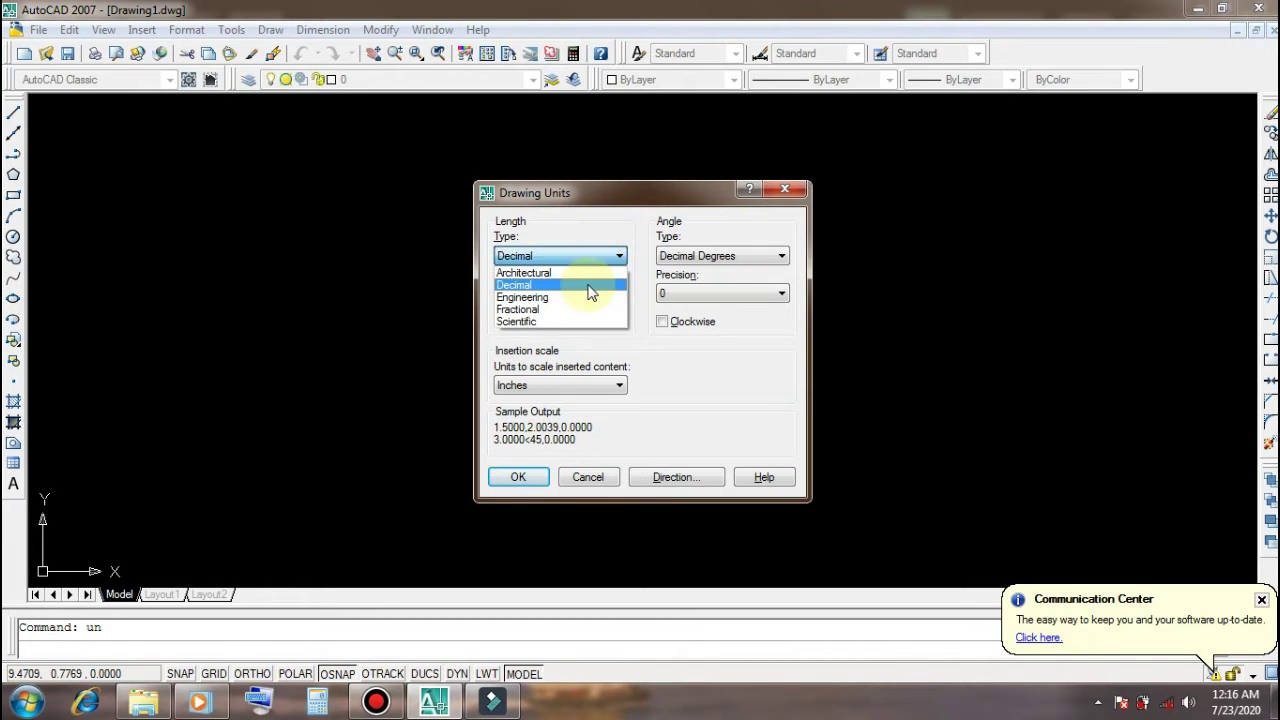
left_click(585, 273)
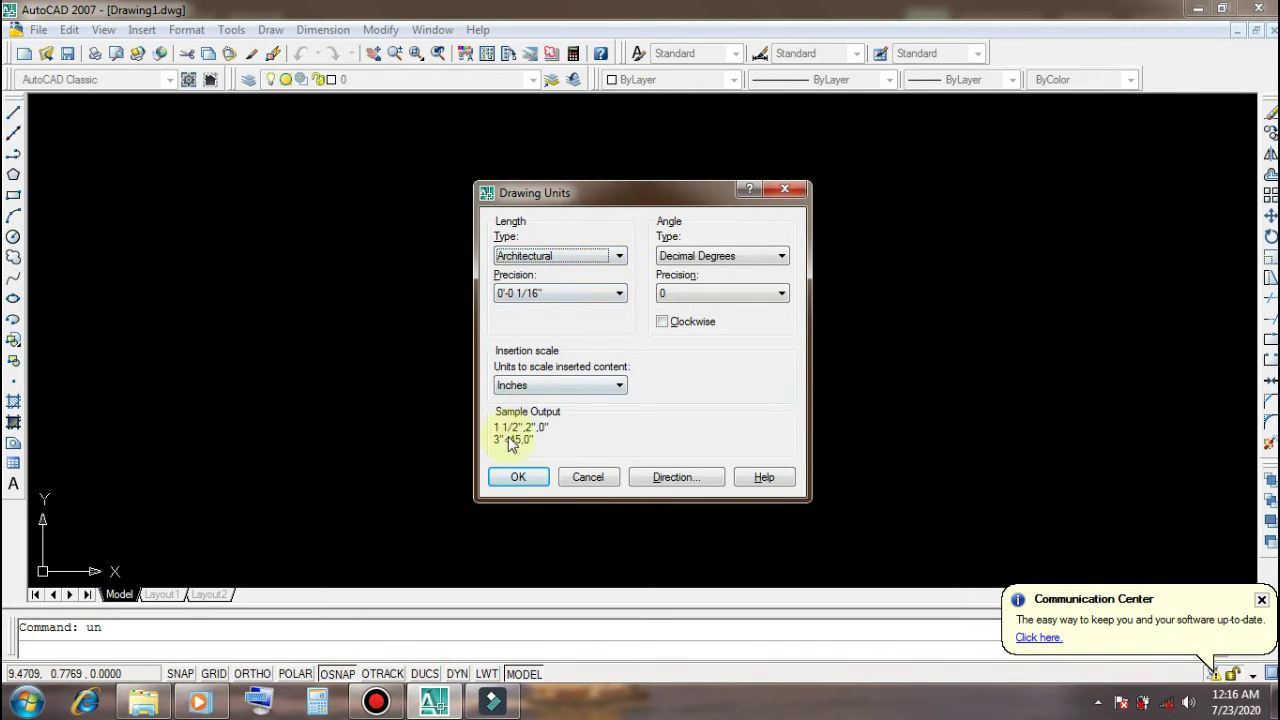
left_click(600, 257)
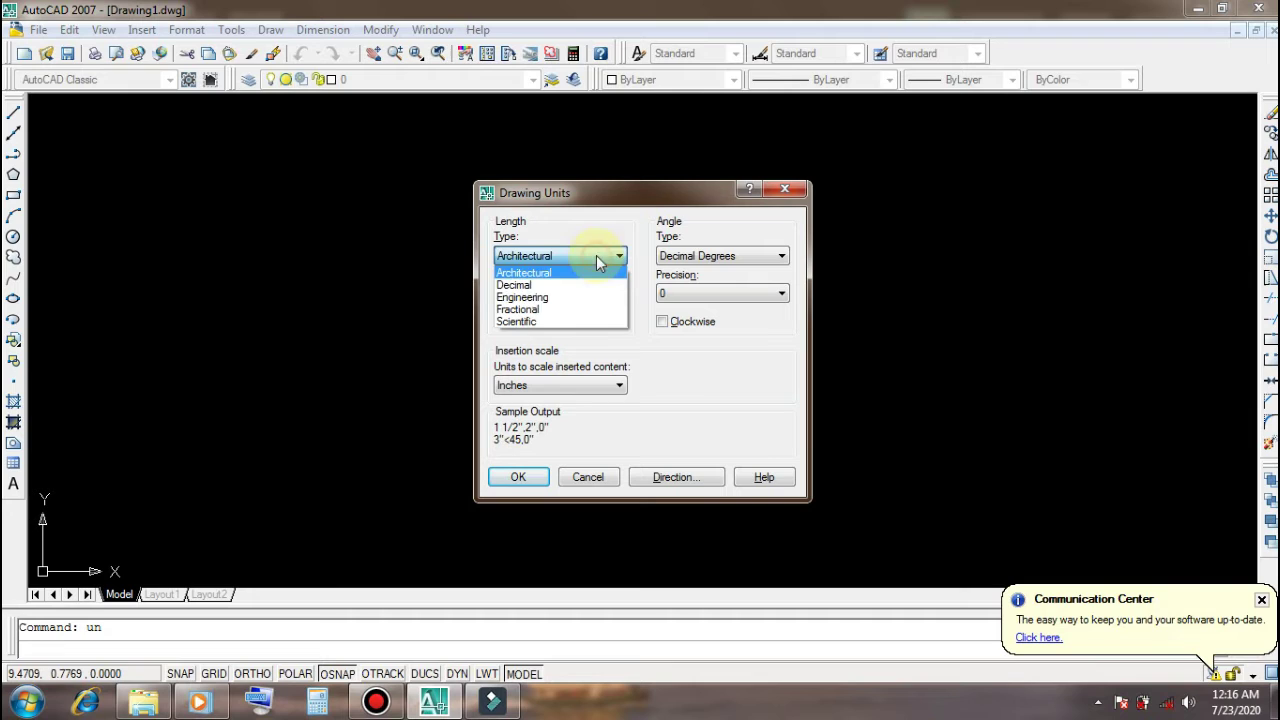
left_click(550, 309)
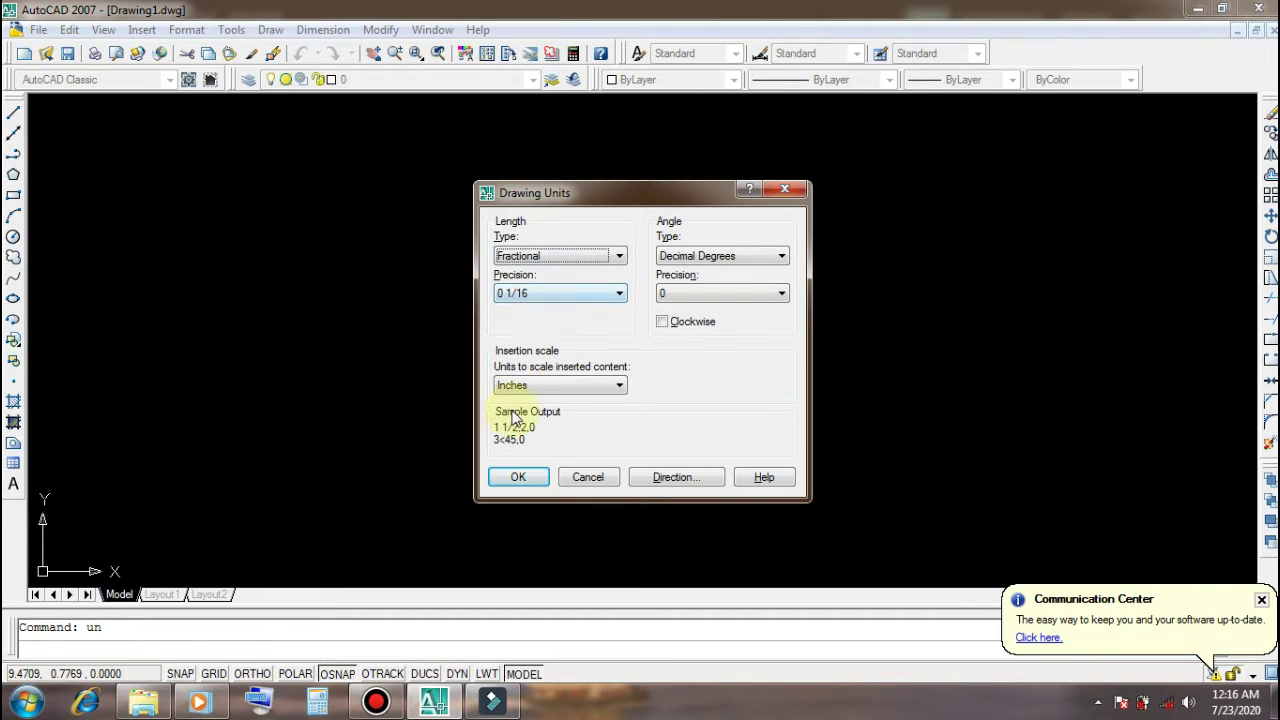
left_click(620, 257)
left_click(600, 320)
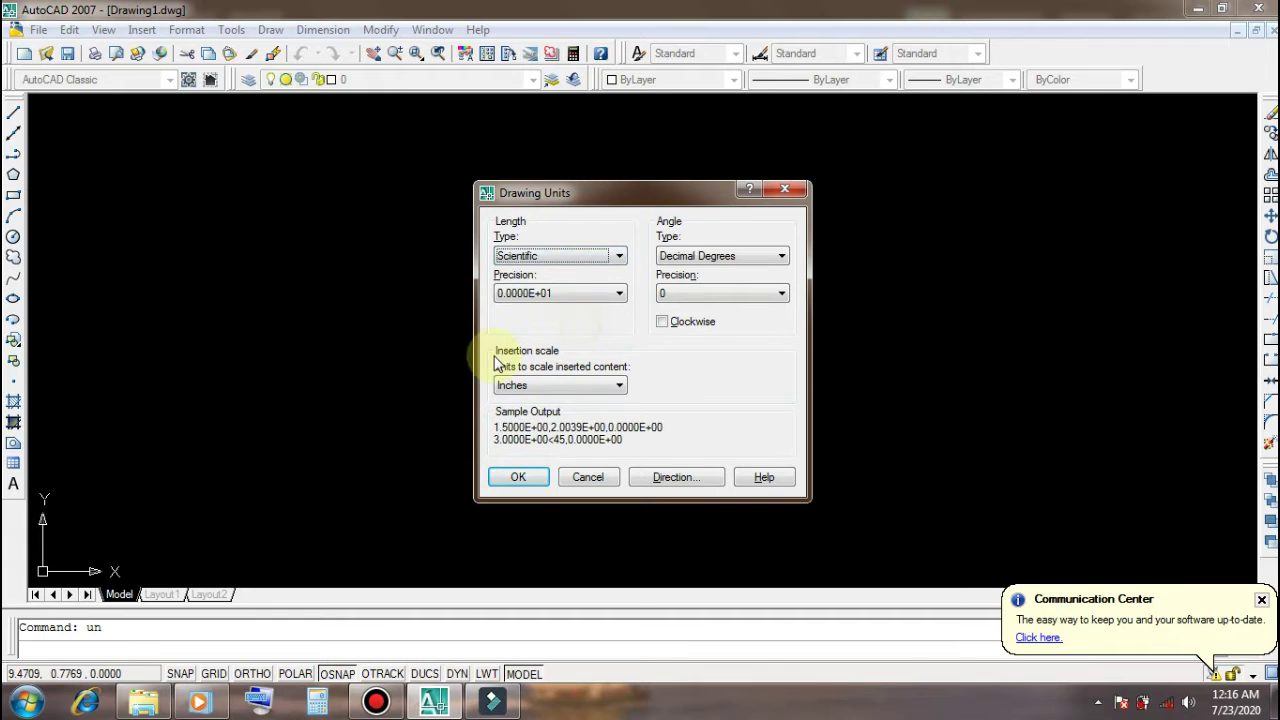
left_click(617, 256)
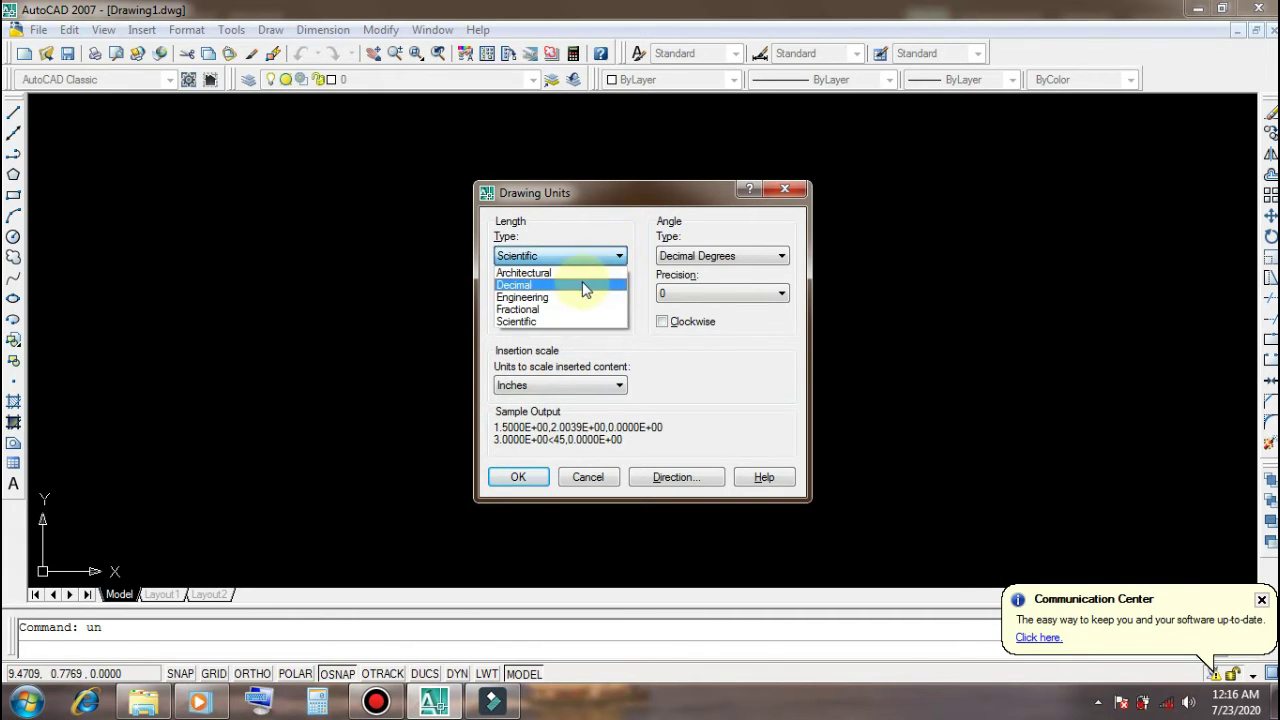
left_click(580, 273)
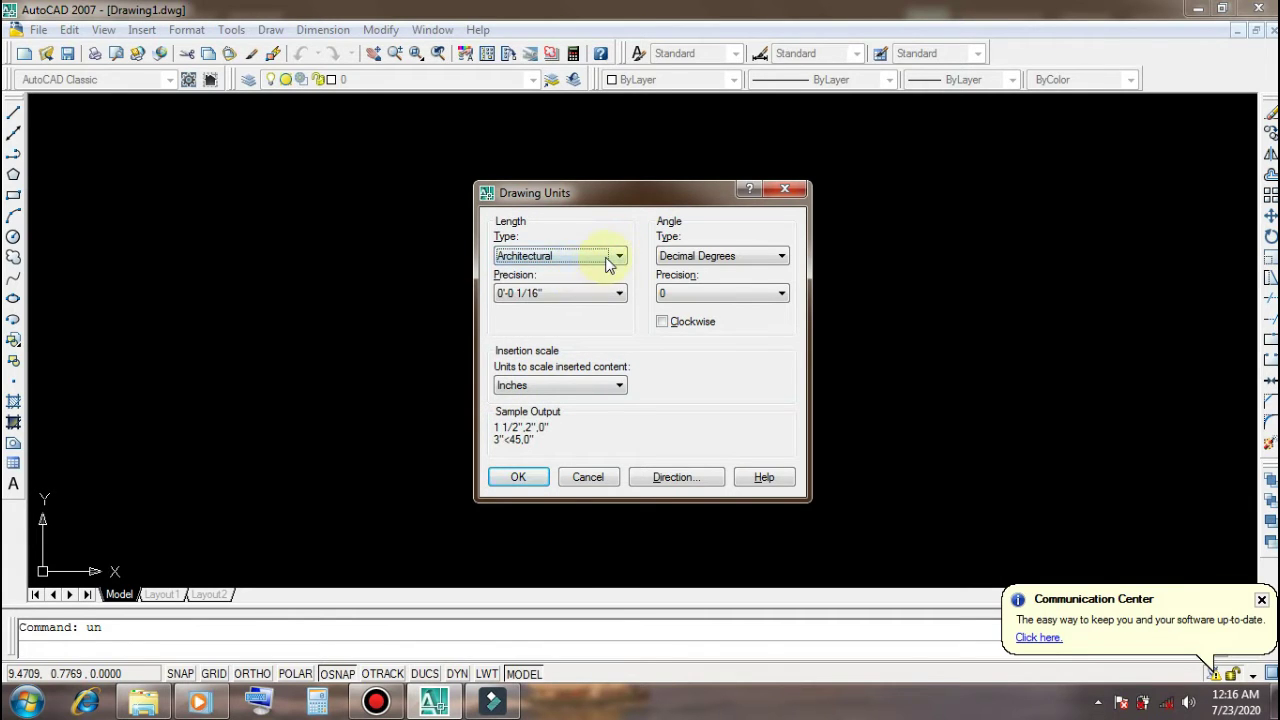
left_click(607, 256)
left_click(565, 288)
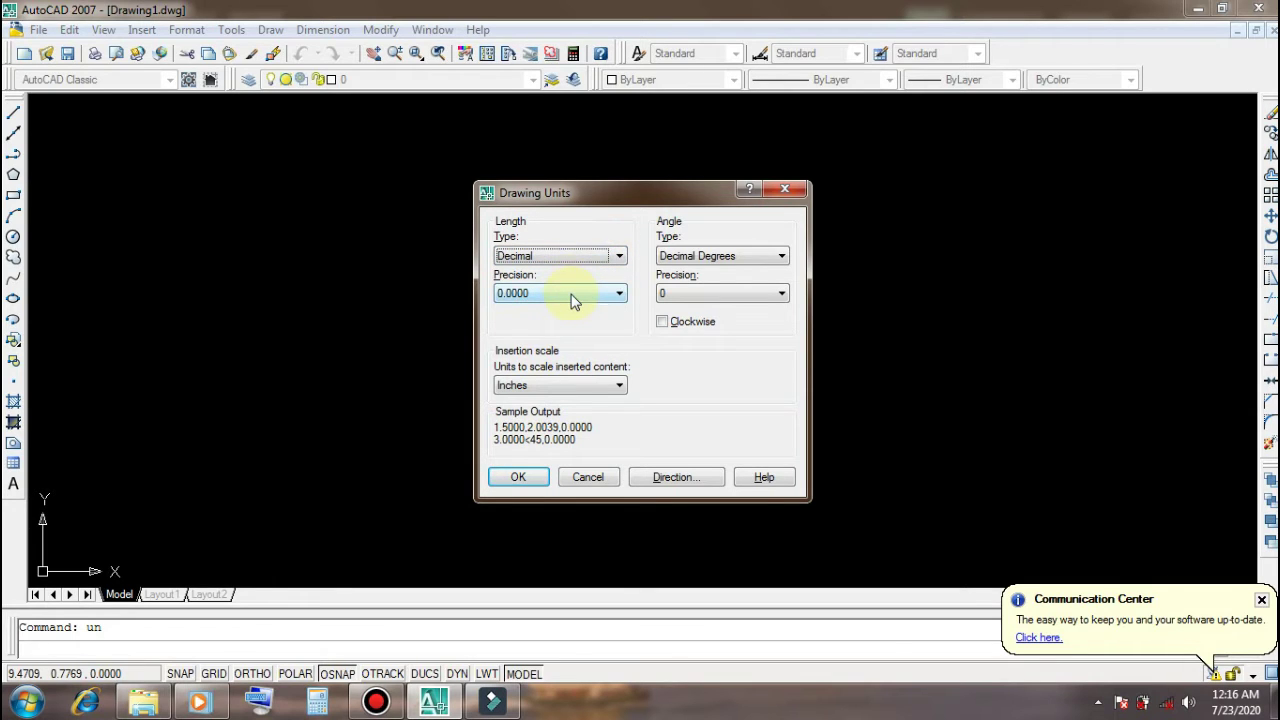
Choose Millimeters as the insertion scale in Drawing Units
left_click(573, 390)
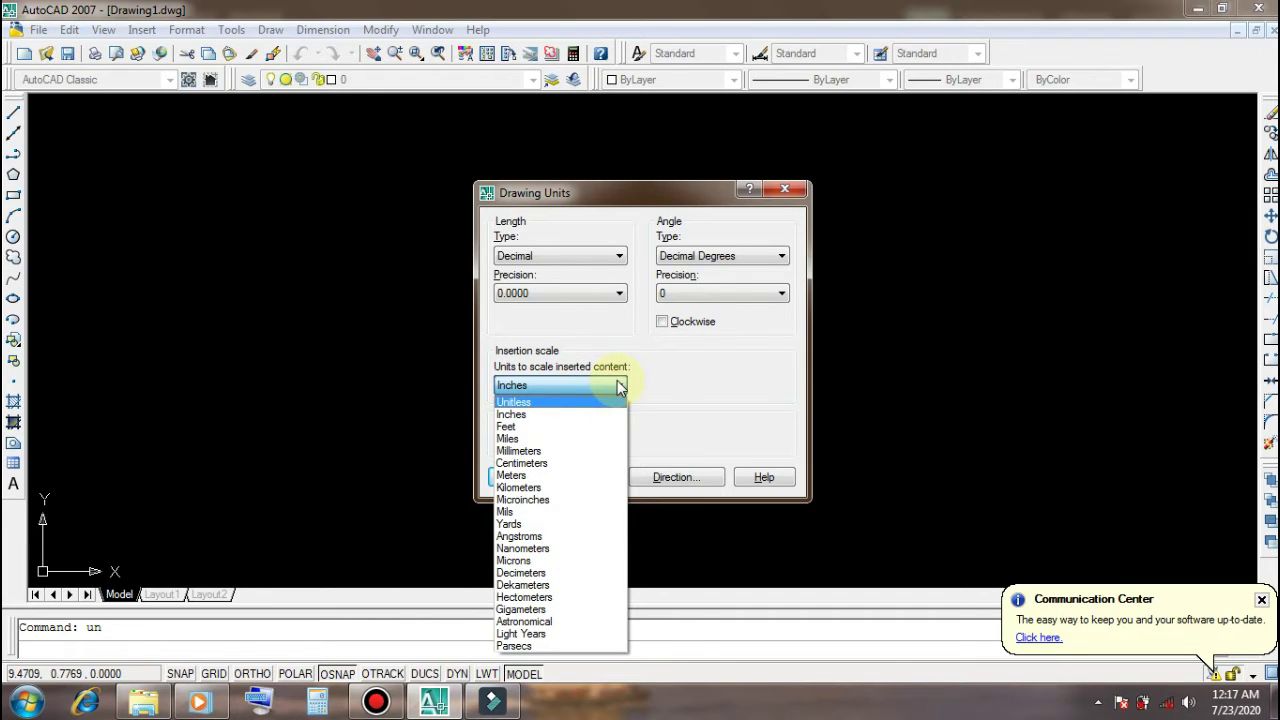
left_click(559, 451)
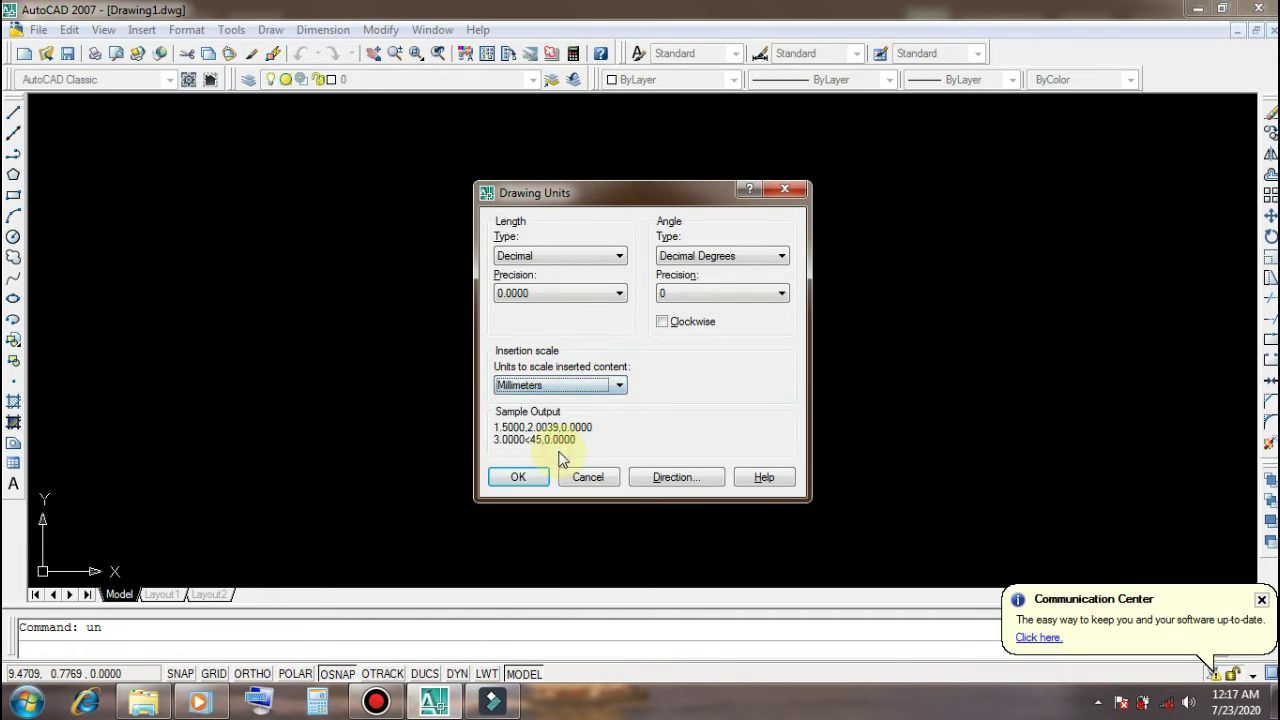
left_click(783, 257)
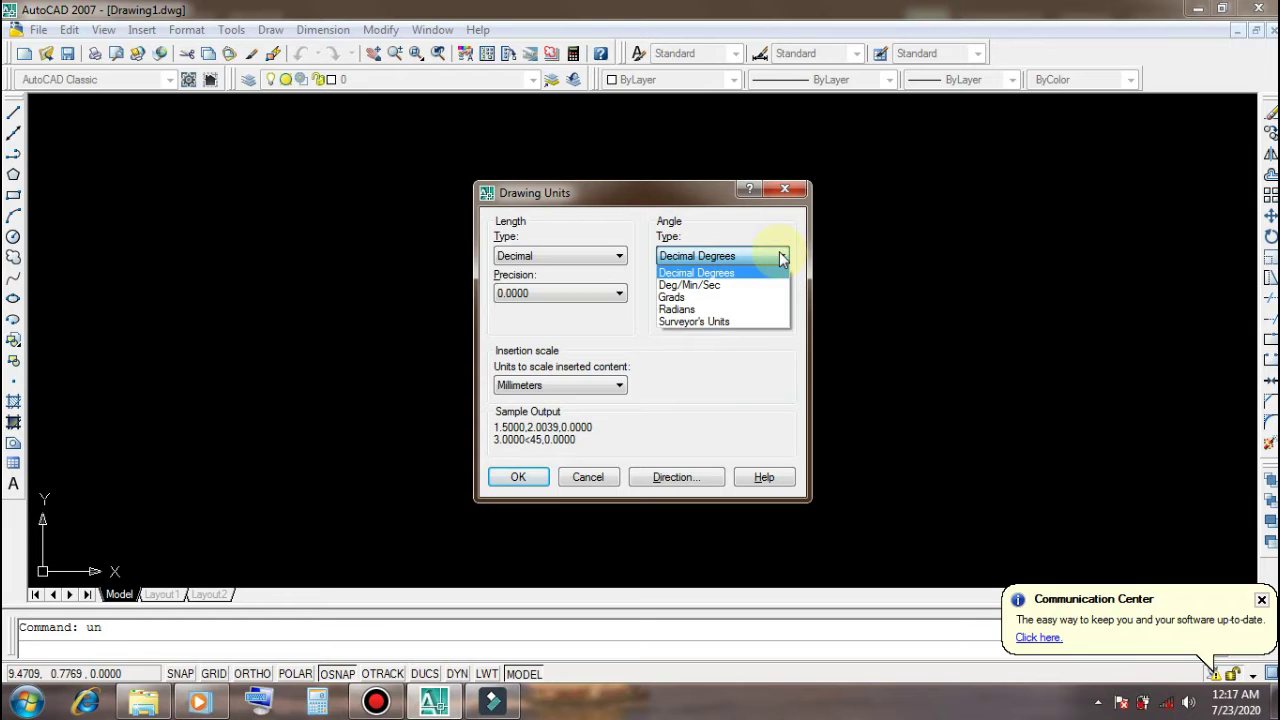
Keep angles as Decimal Degrees, precision 0, counterclockwise, and apply the units with OK
left_click(725, 276)
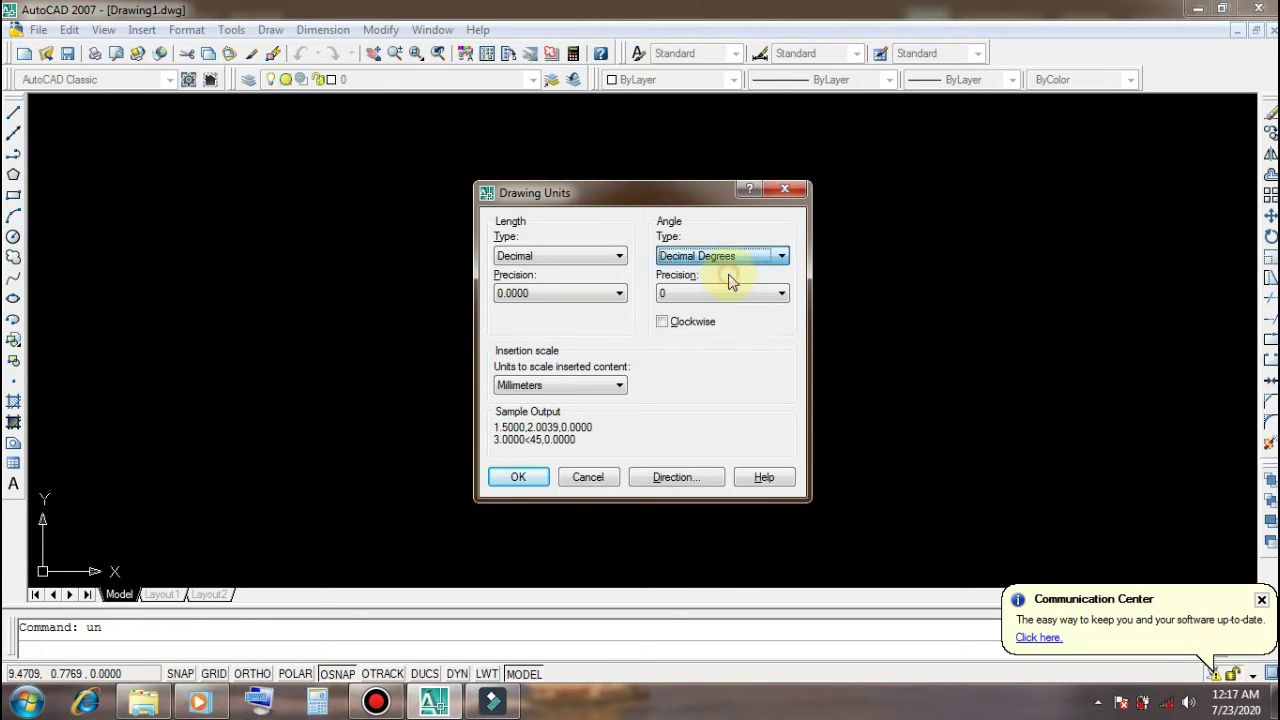
left_click(781, 293)
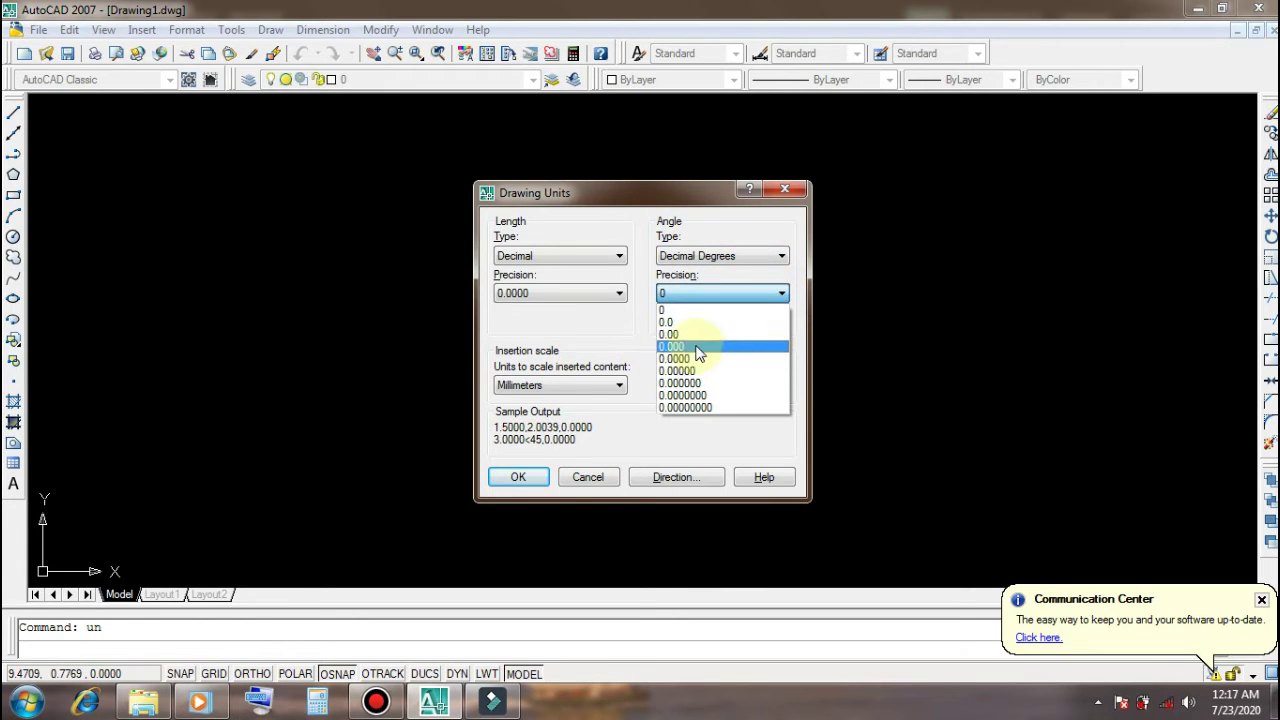
left_click(777, 290)
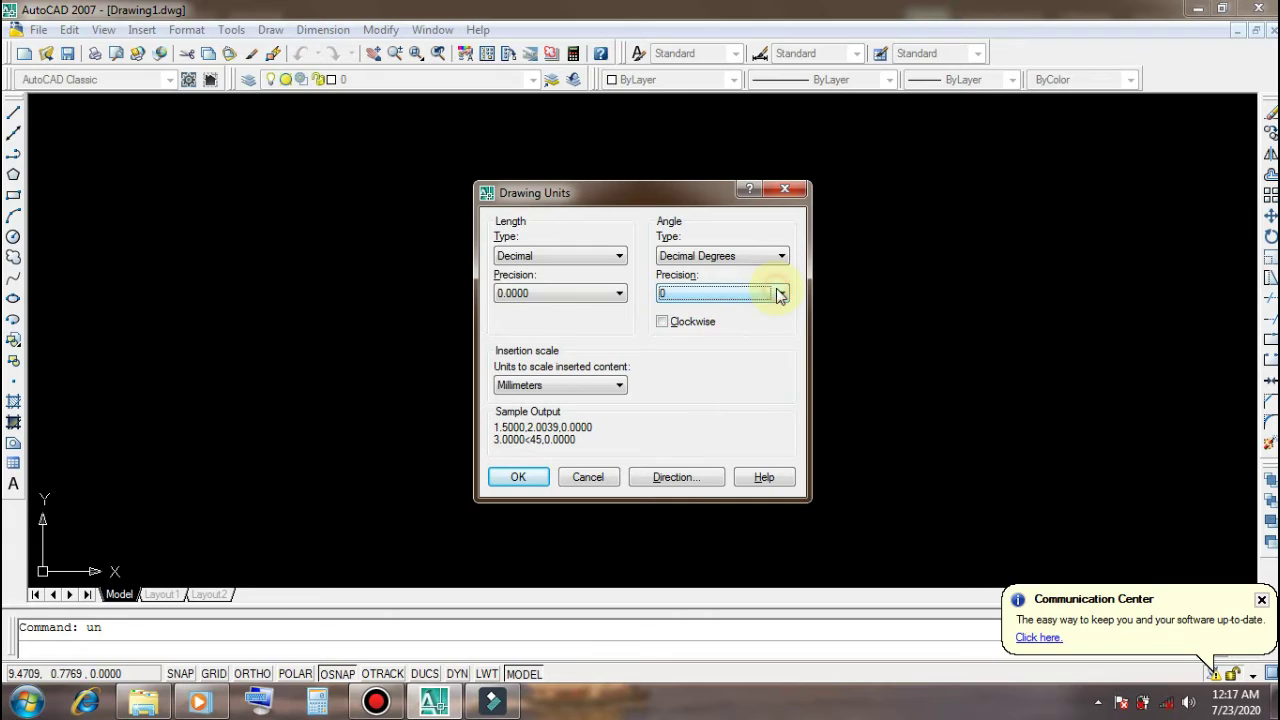
left_click(662, 323)
left_click(662, 325)
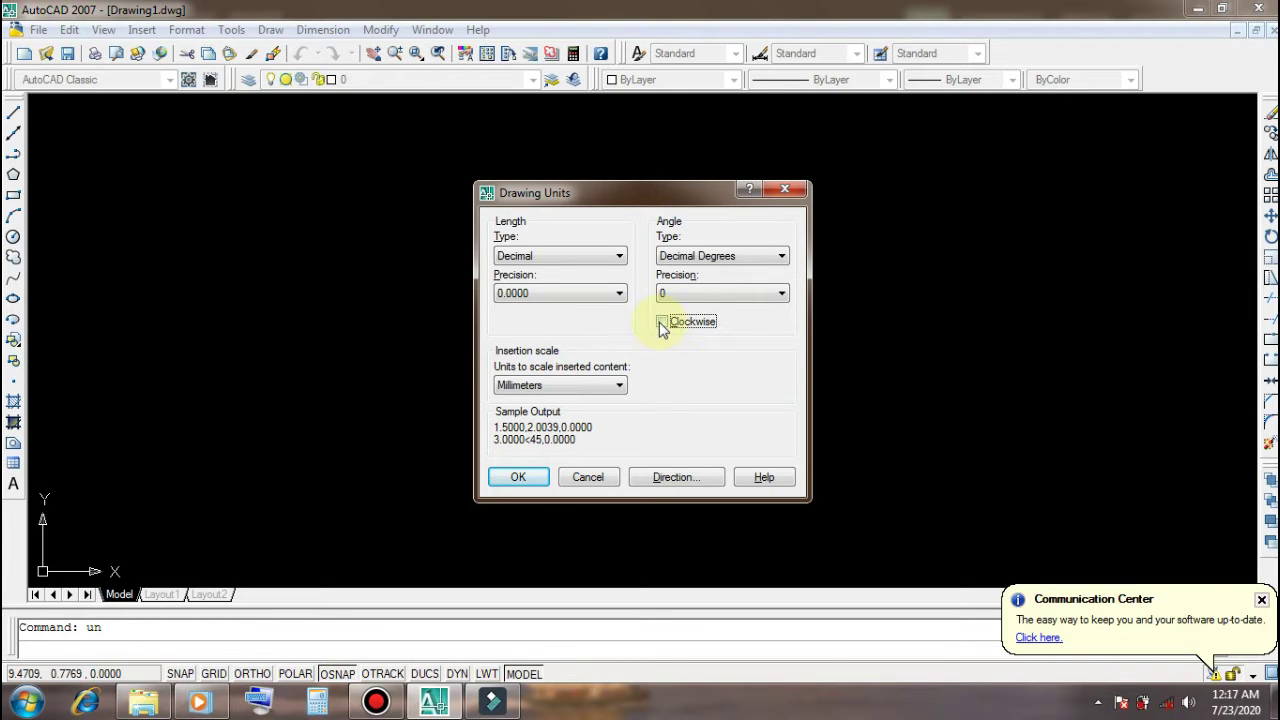
left_click(661, 323)
left_click(661, 325)
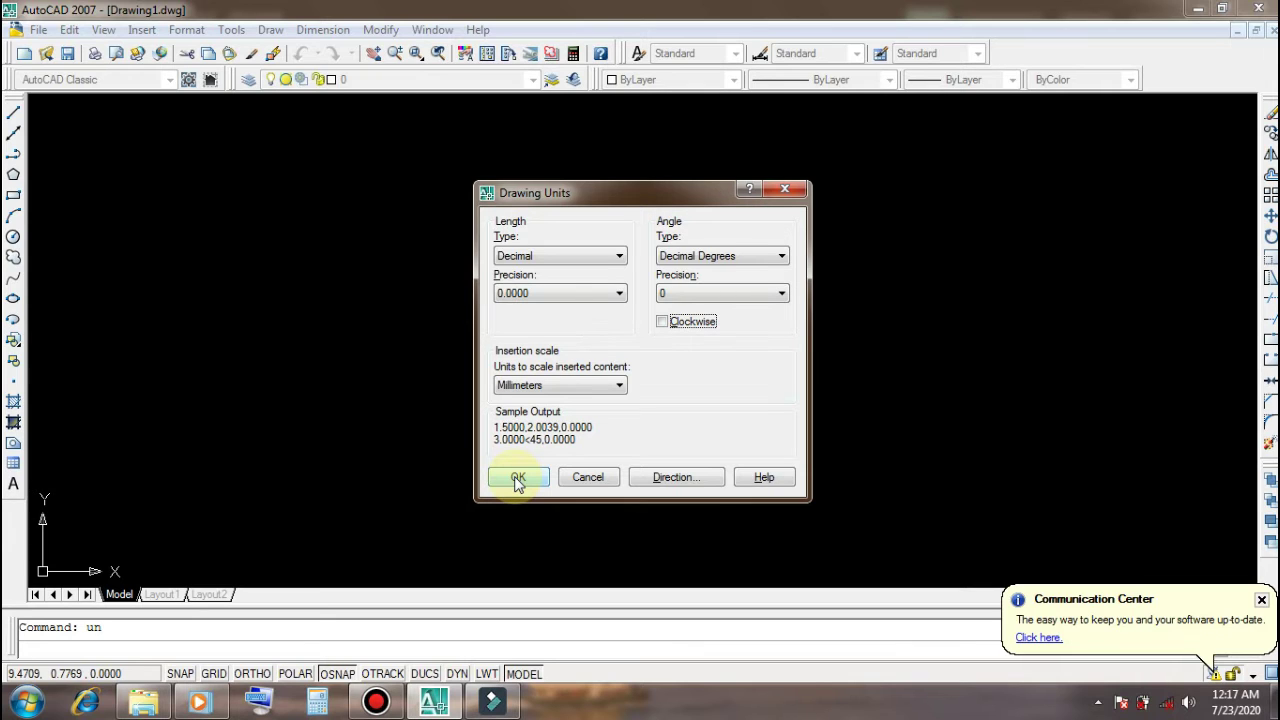
left_click(517, 479)
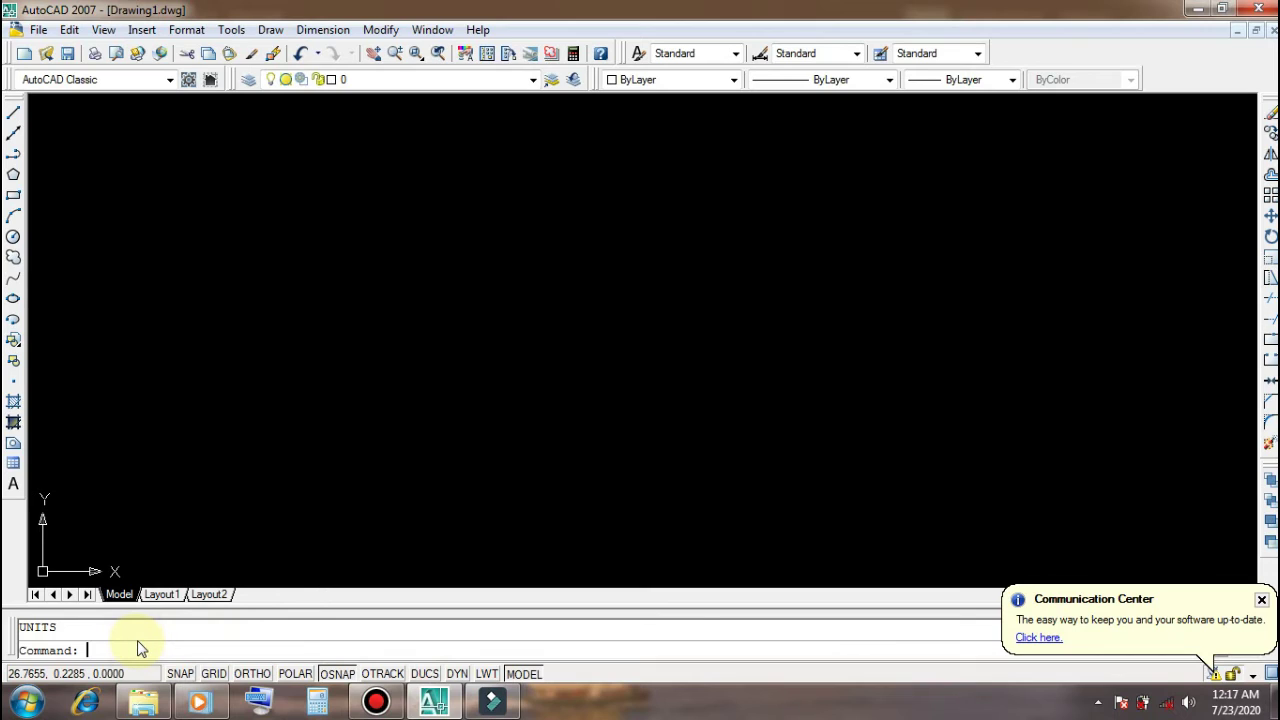
Enter the LIMITS command to redefine the model space limits
type("lim")
type("its")
Set the drawing limits from 0,0 to 297,210, dismissing the colour-scheme warning
key("Return")
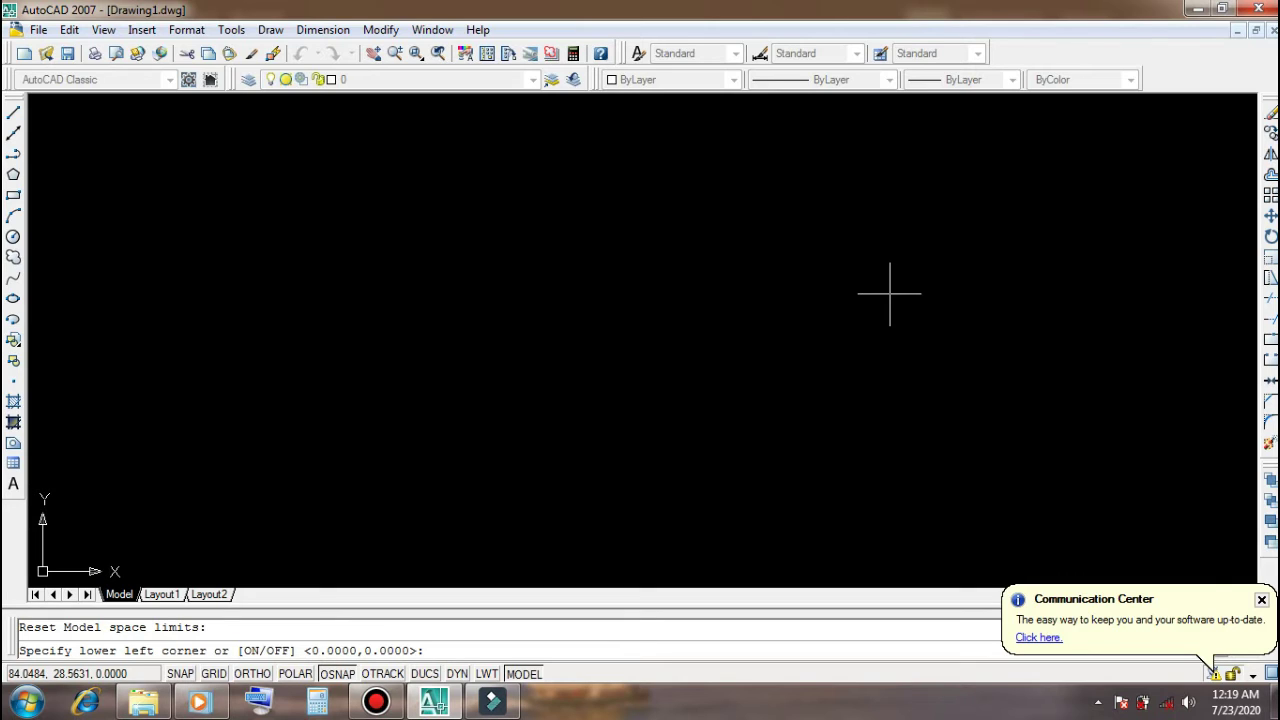
key("Return")
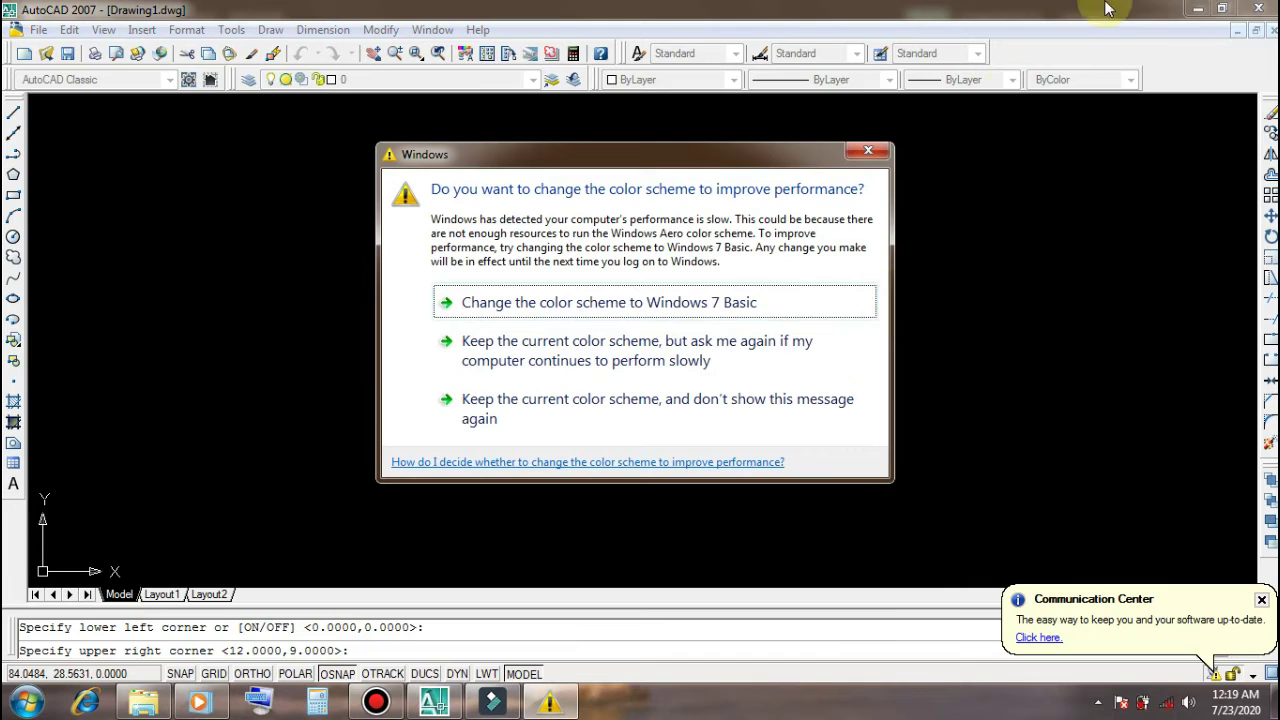
left_click(868, 151)
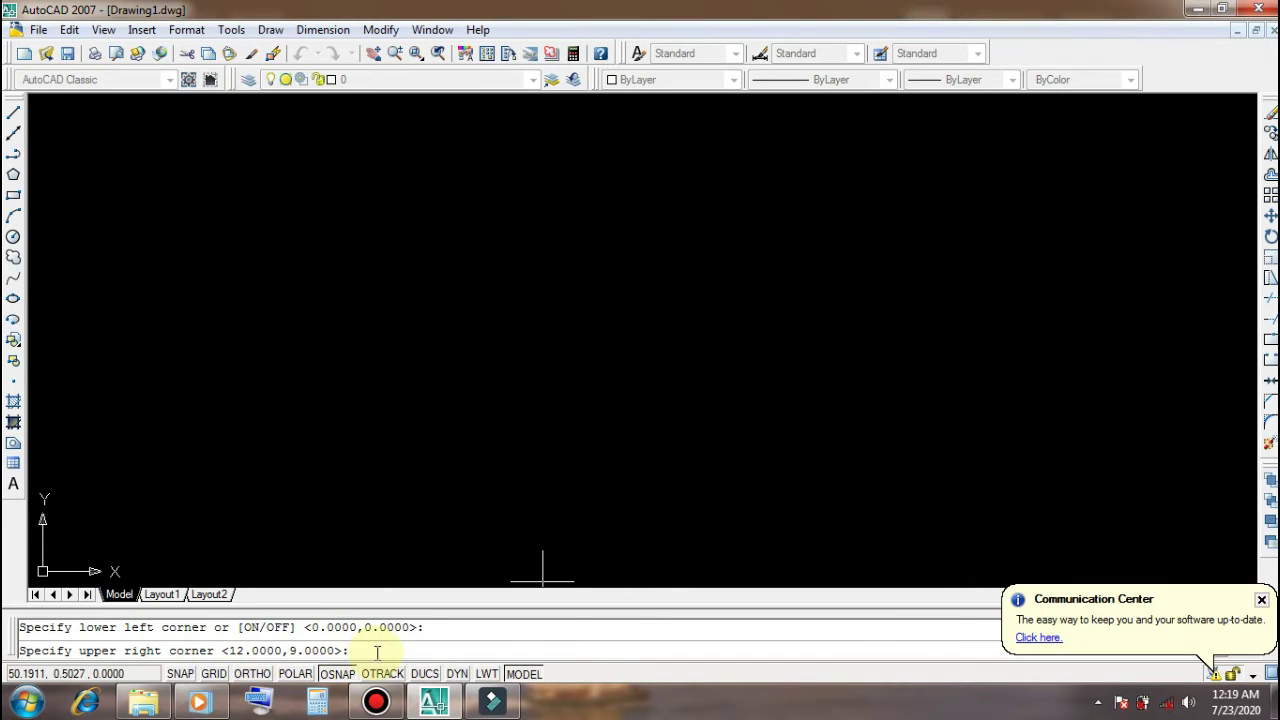
type("29")
type("7")
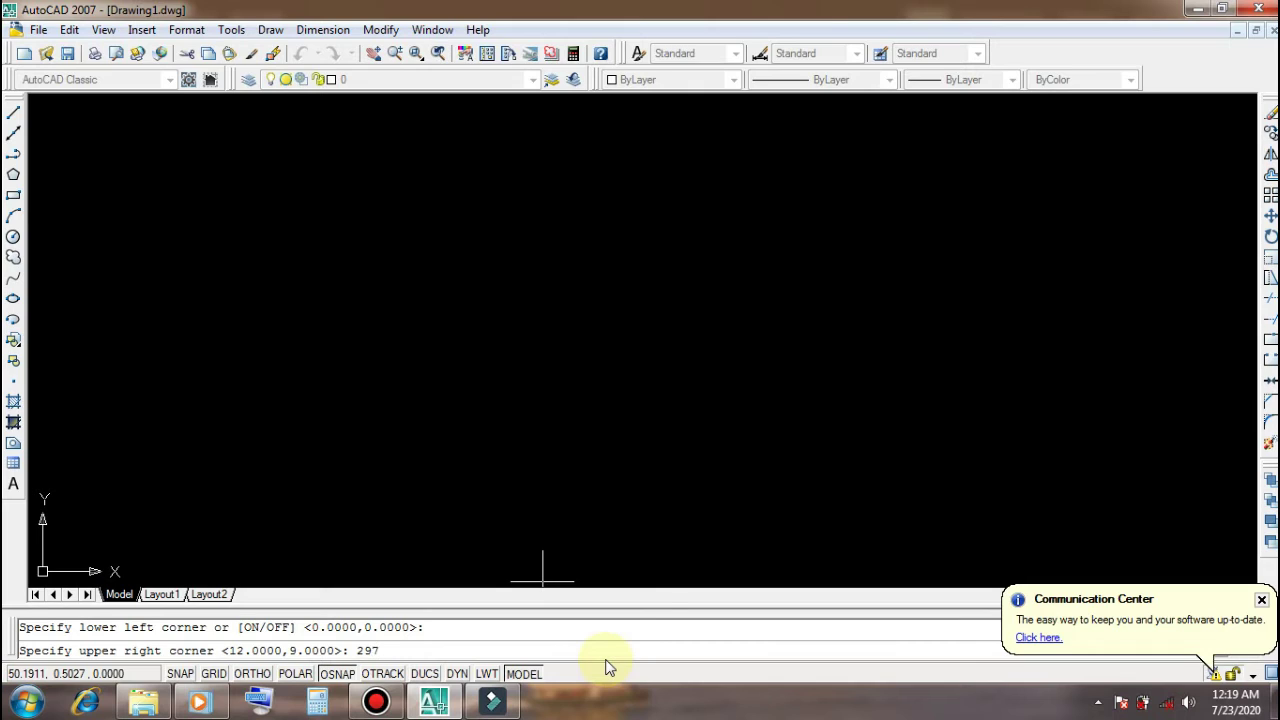
type(",")
type("21")
type("2")
type("1")
type("0")
key("Return")
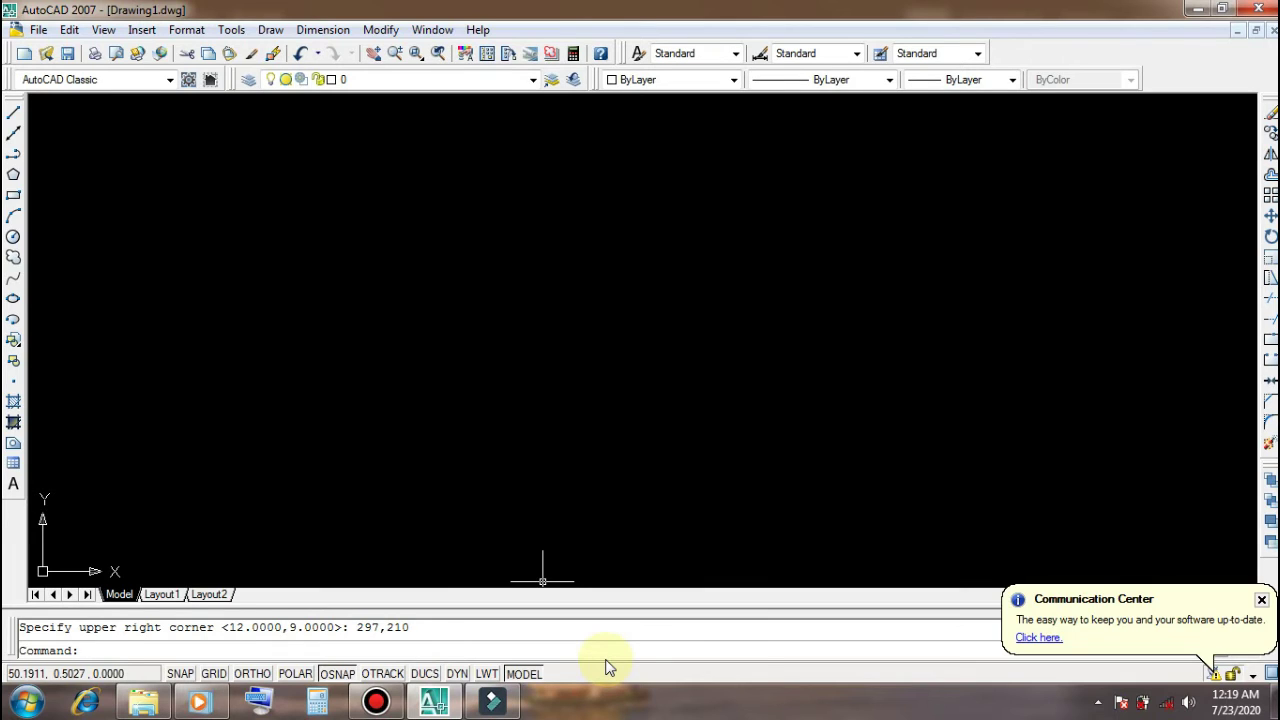
type("z")
key("Return")
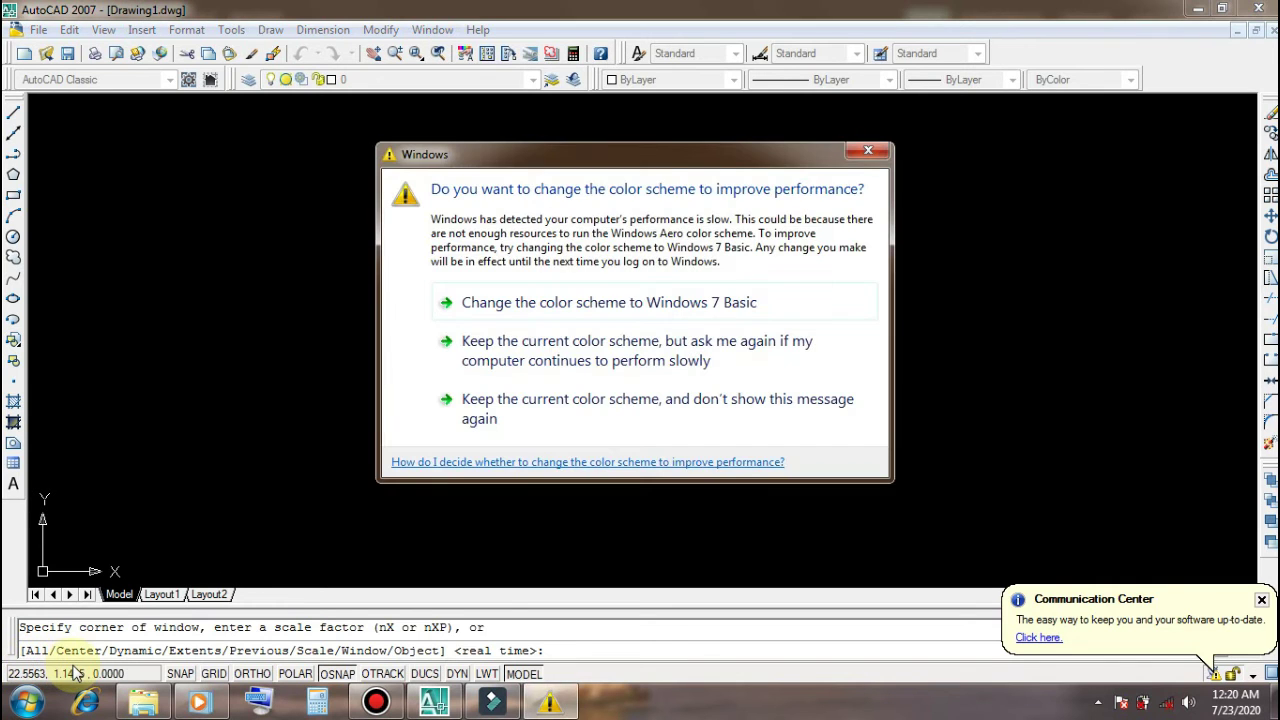
Zoom All so the view covers the 297x210 limits
left_click(870, 147)
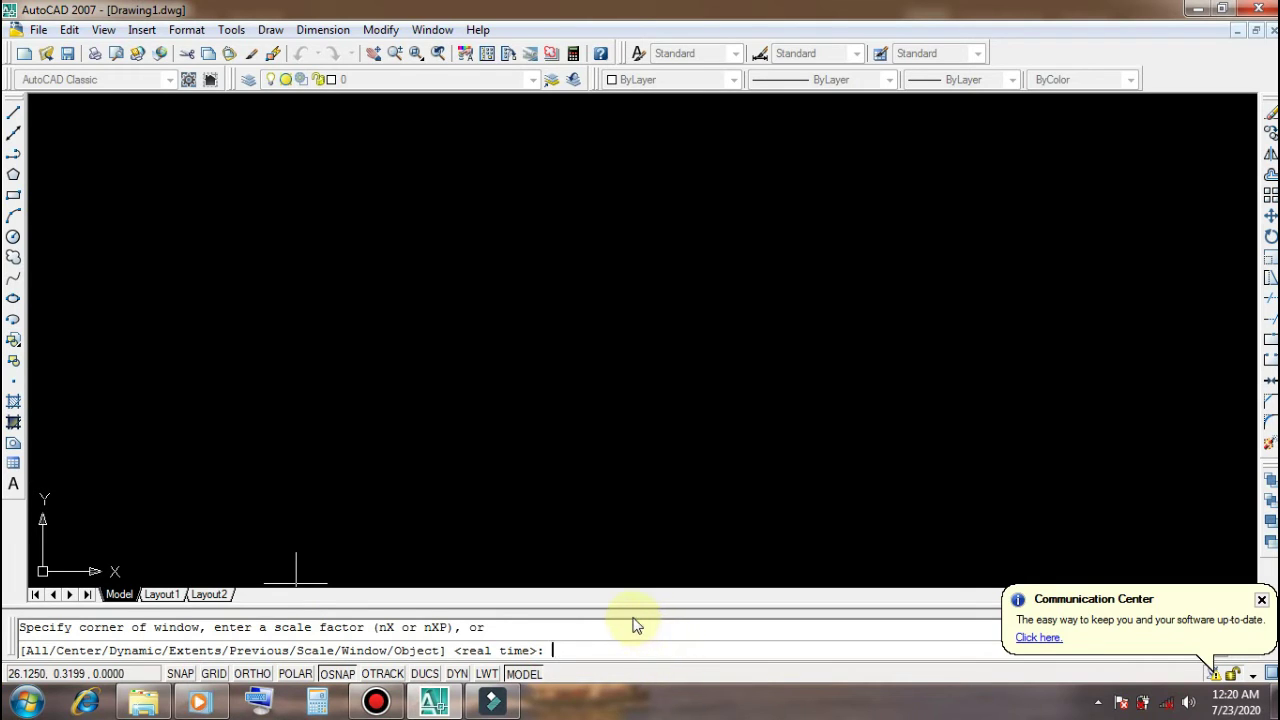
type("a")
left_click(554, 651)
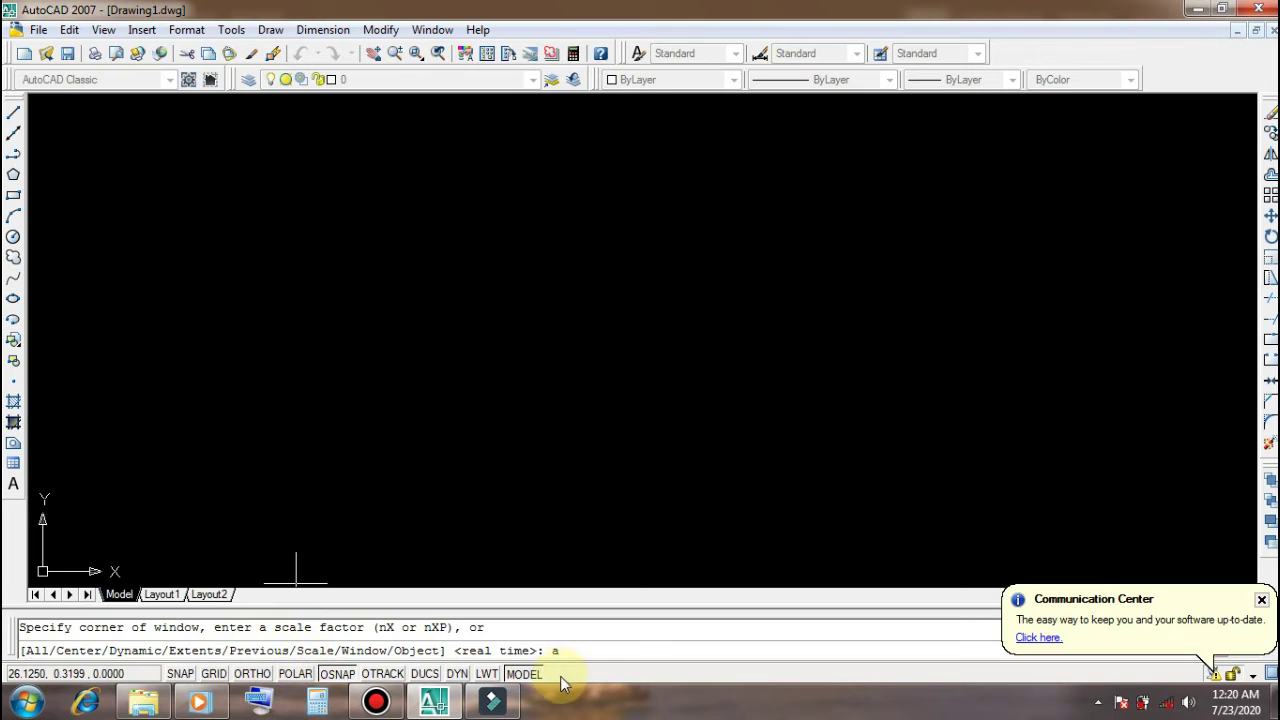
key("Return")
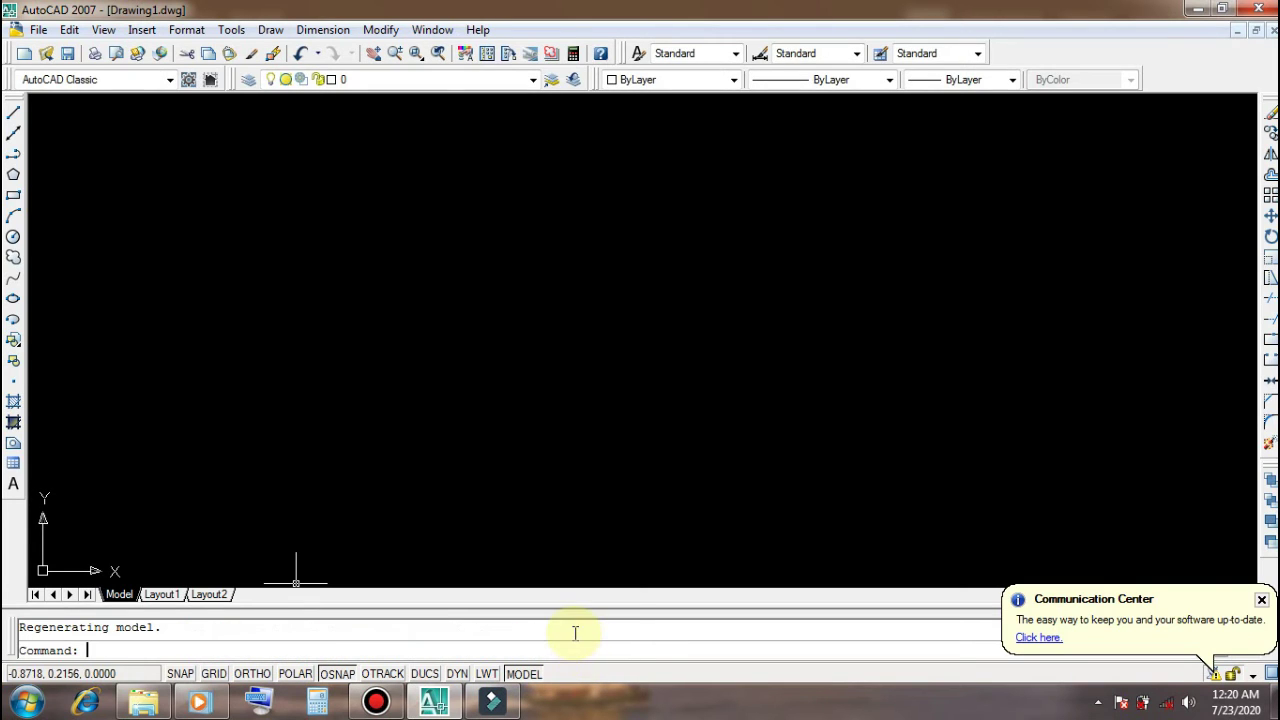
type("u")
type("csi")
type("co")
type("n")
Use UCSICON to turn the UCS icon OFF and then back ON
key("Return")
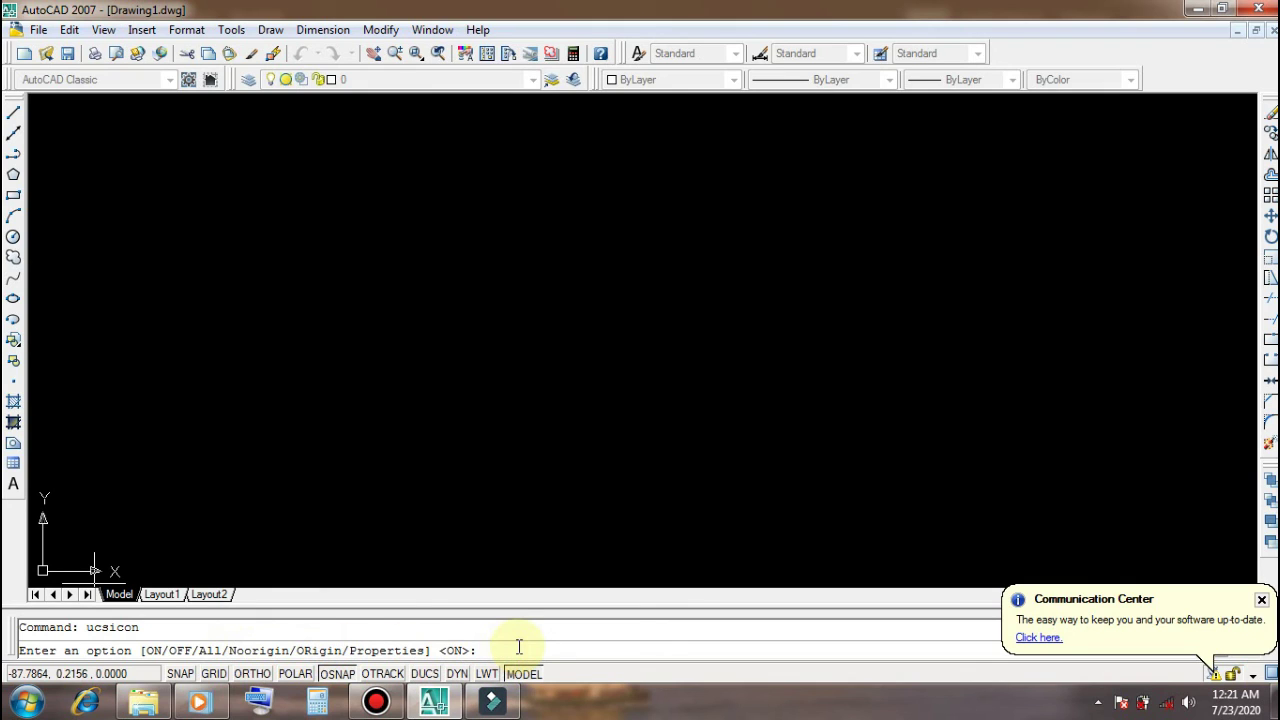
type("off")
key("Return")
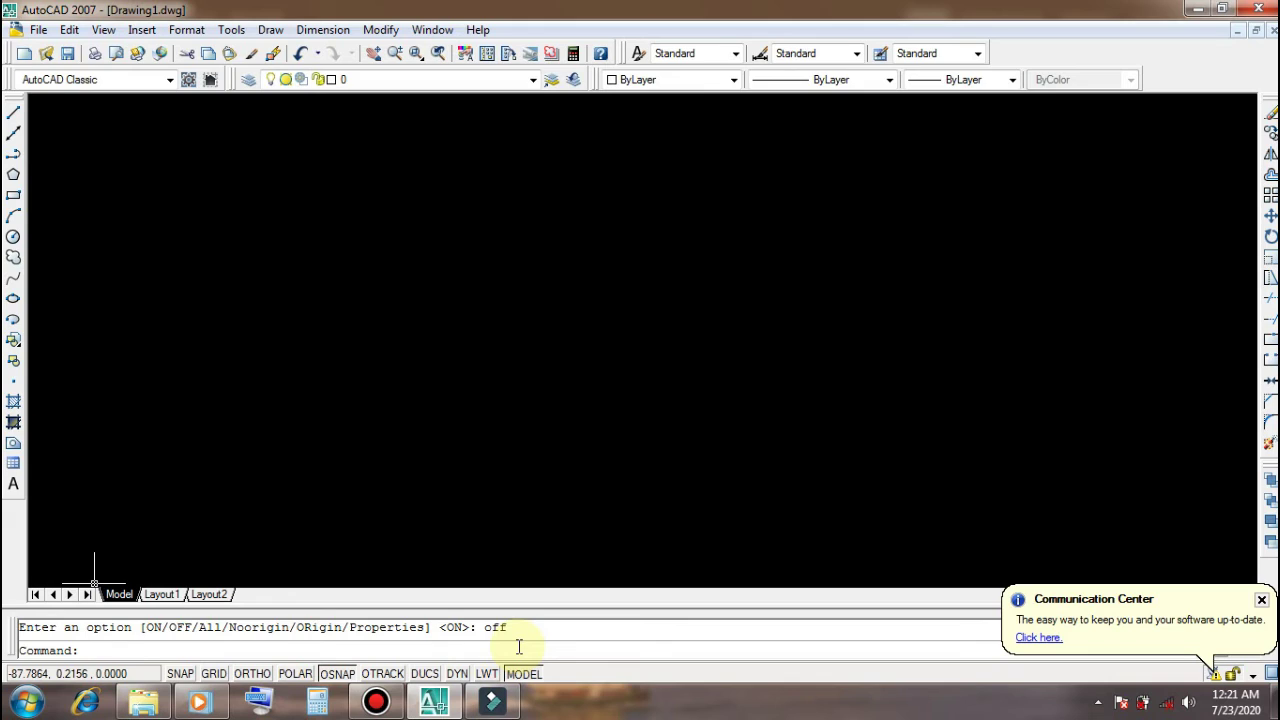
key("Return")
type("on")
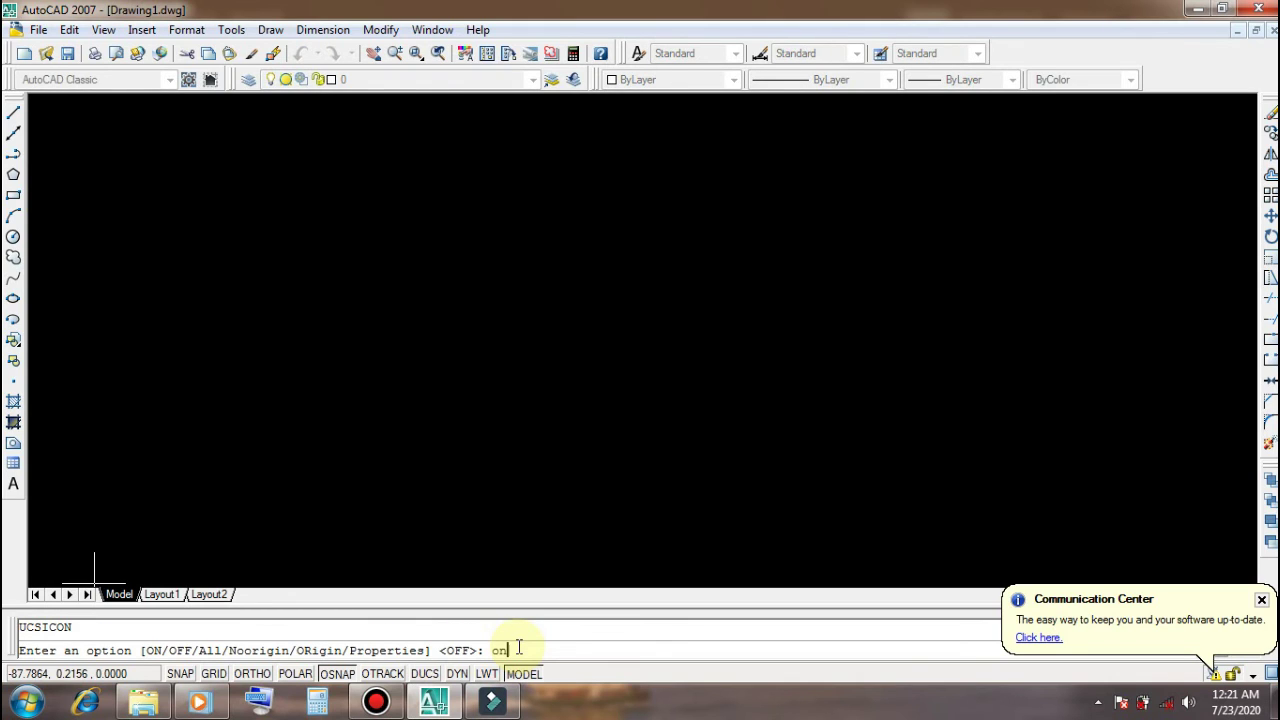
key("Return")
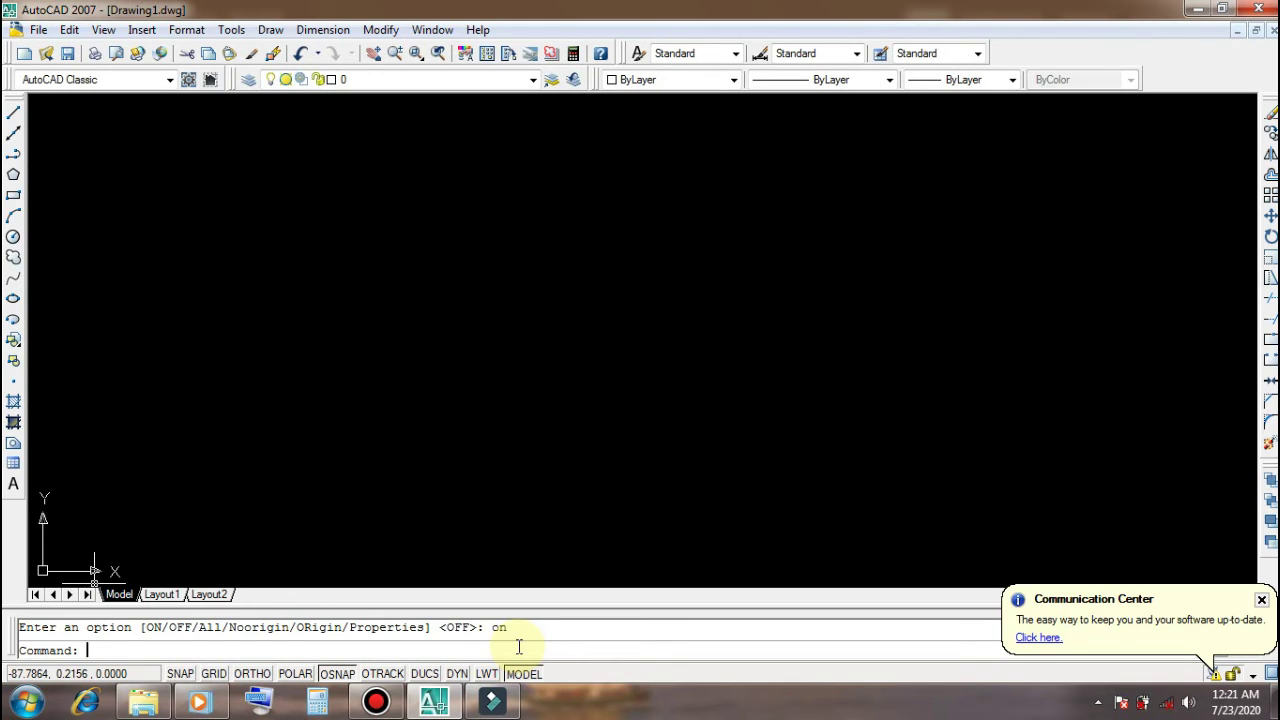
key("Return")
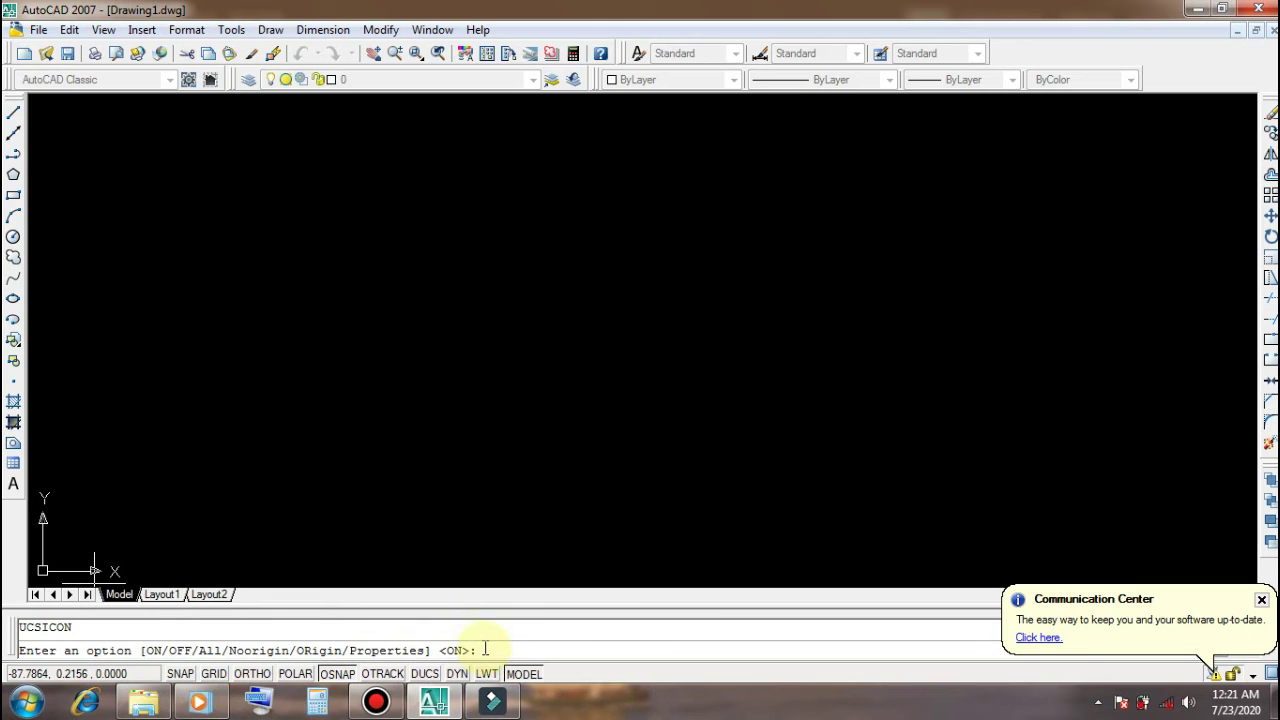
Apply the UCSICON ORigin option and pan so the origin icon sits inside the canvas
type("o")
type("r")
key("Return")
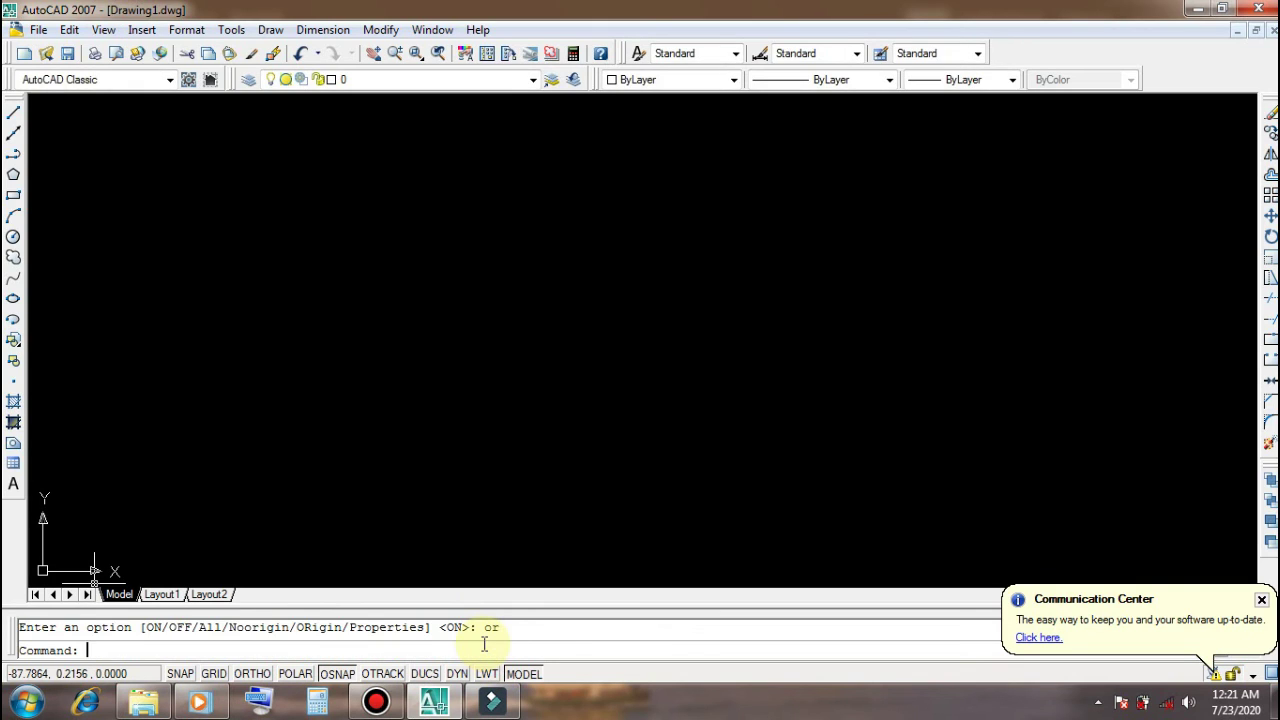
middle_click_drag(571, 255, 550, 309)
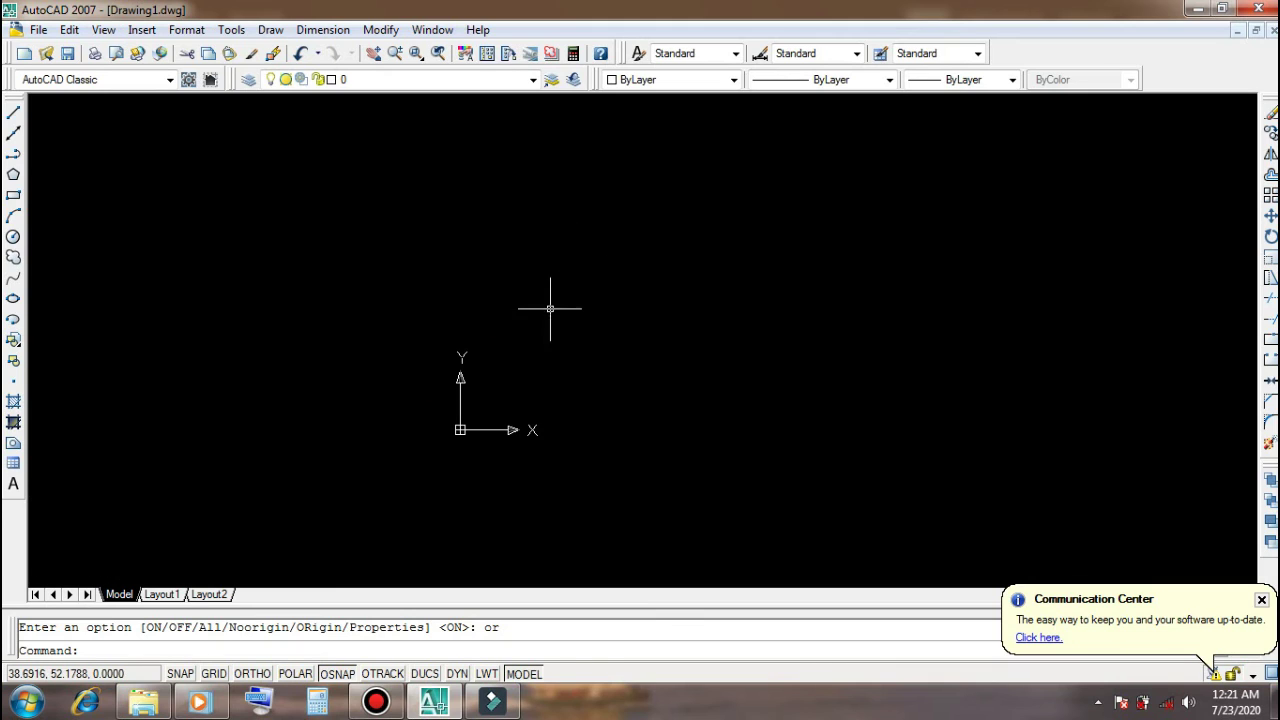
middle_click_drag(585, 359, 471, 449)
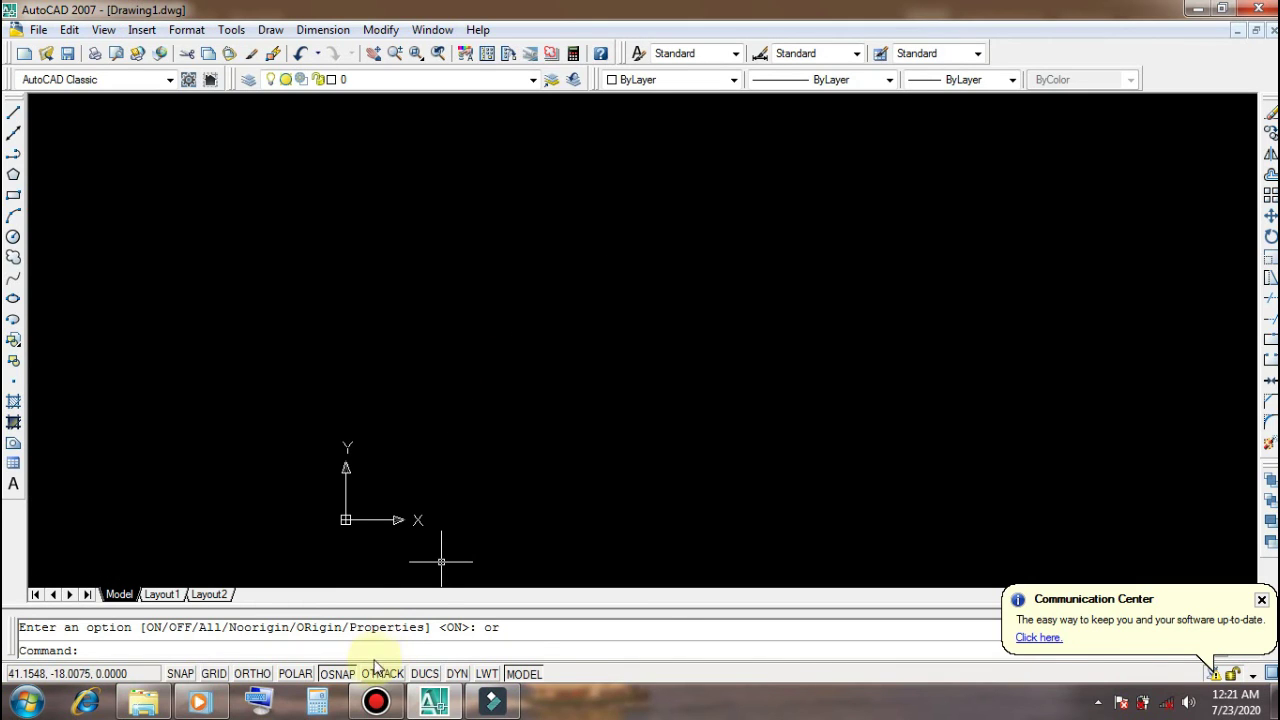
key("Return")
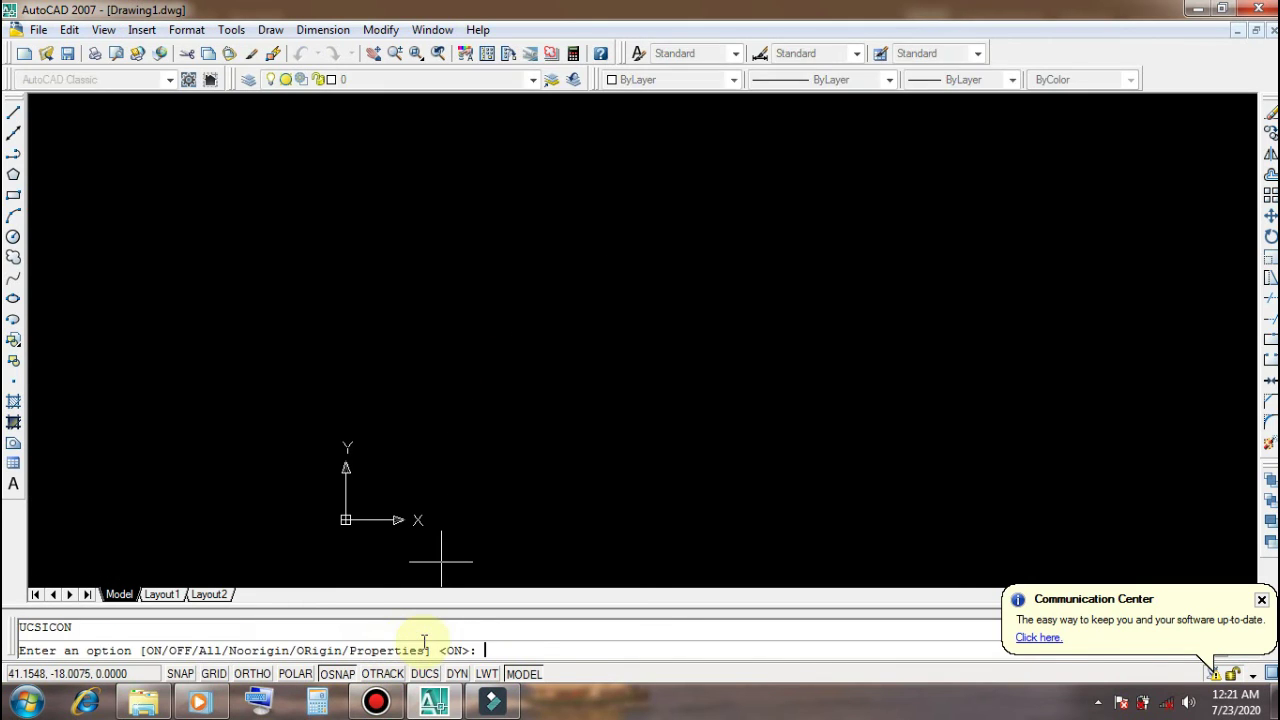
type("p")
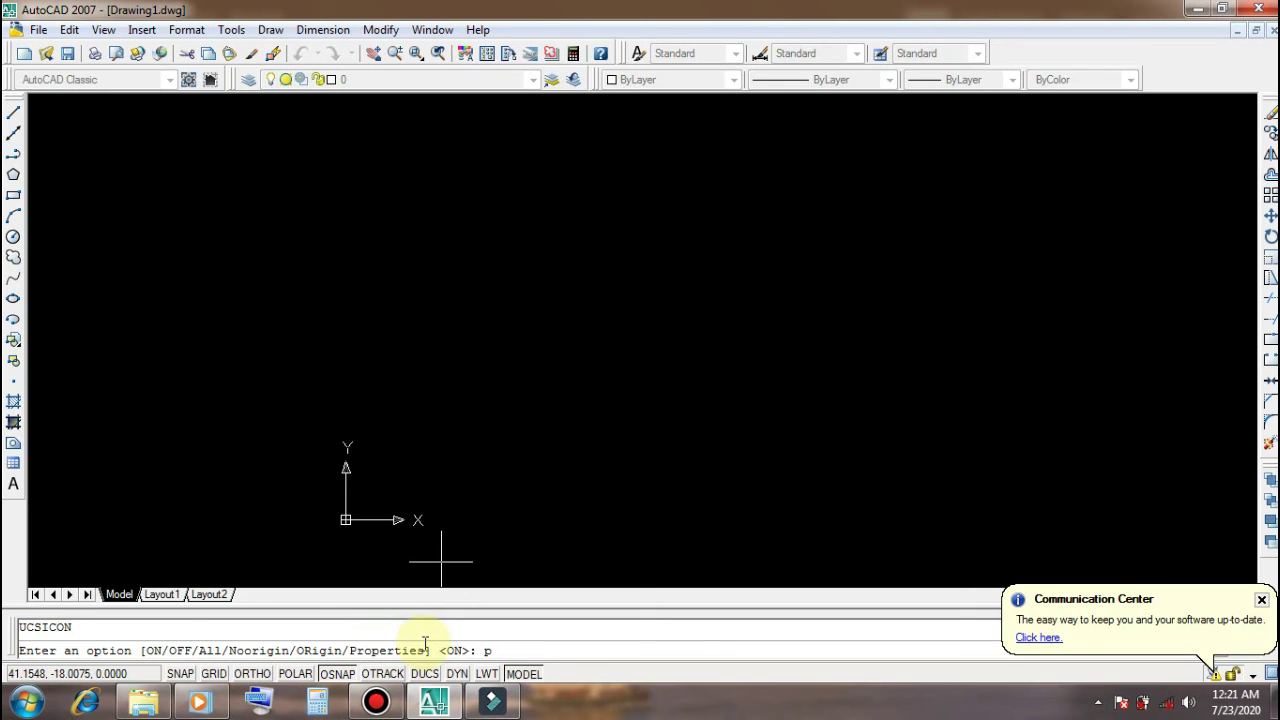
key("Return")
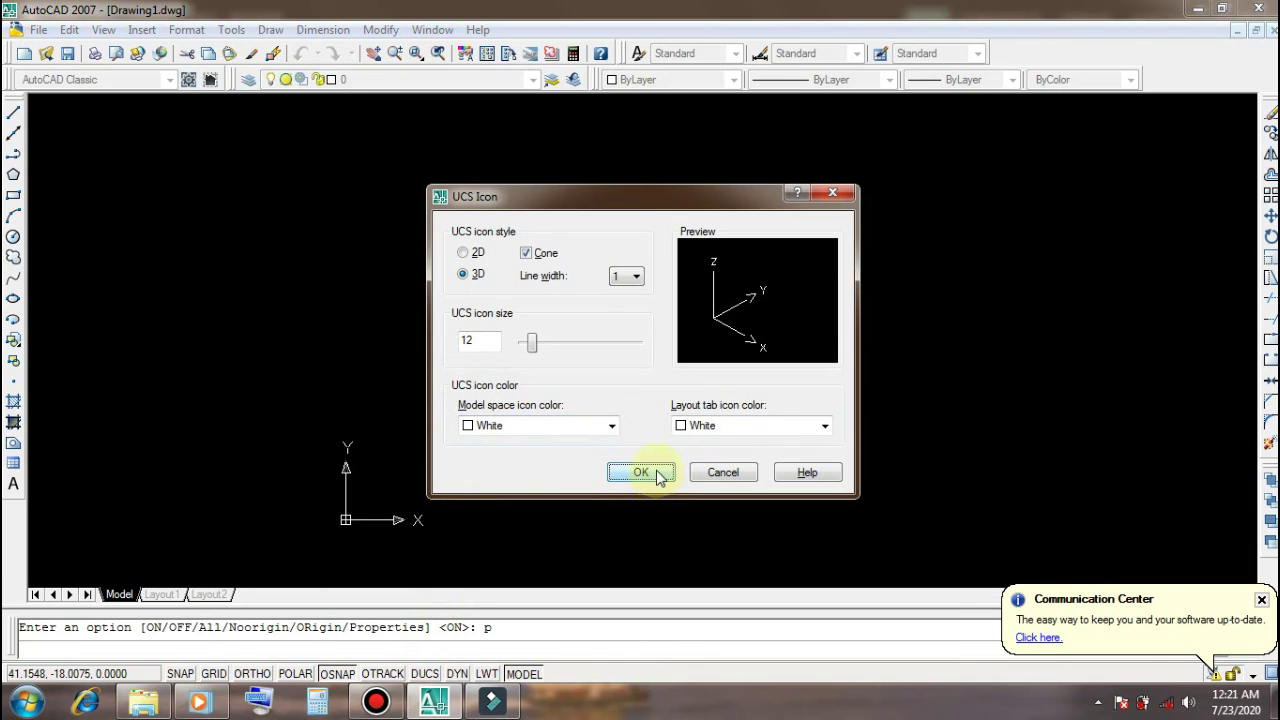
left_click(658, 474)
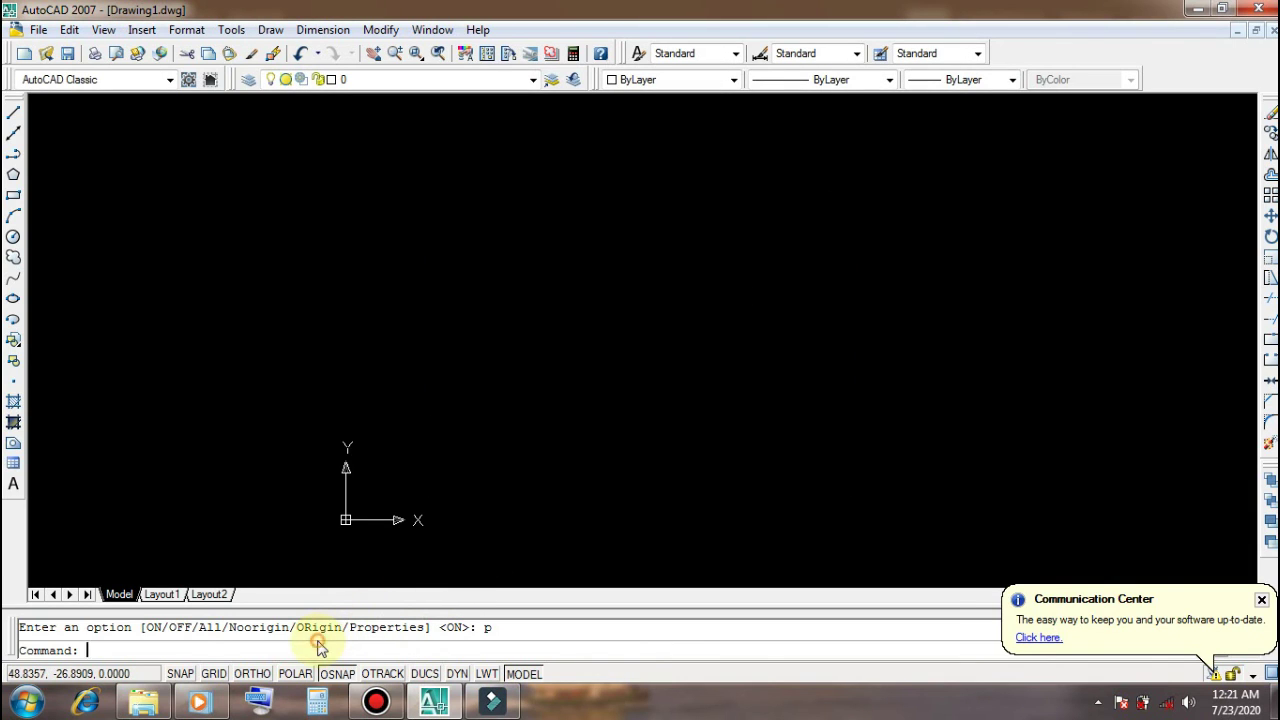
key("Return")
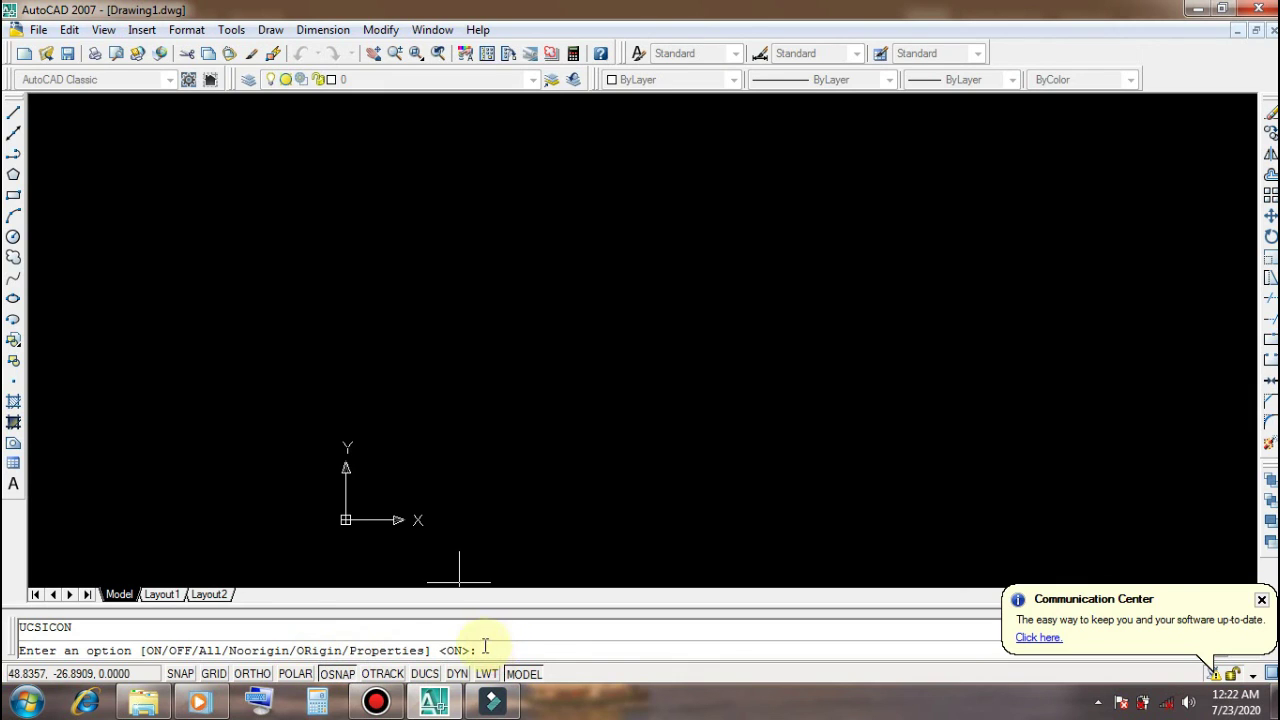
Set the UCS icon size to 17, keeping 3D style, cones and white colour, then pan
type("p")
key("Return")
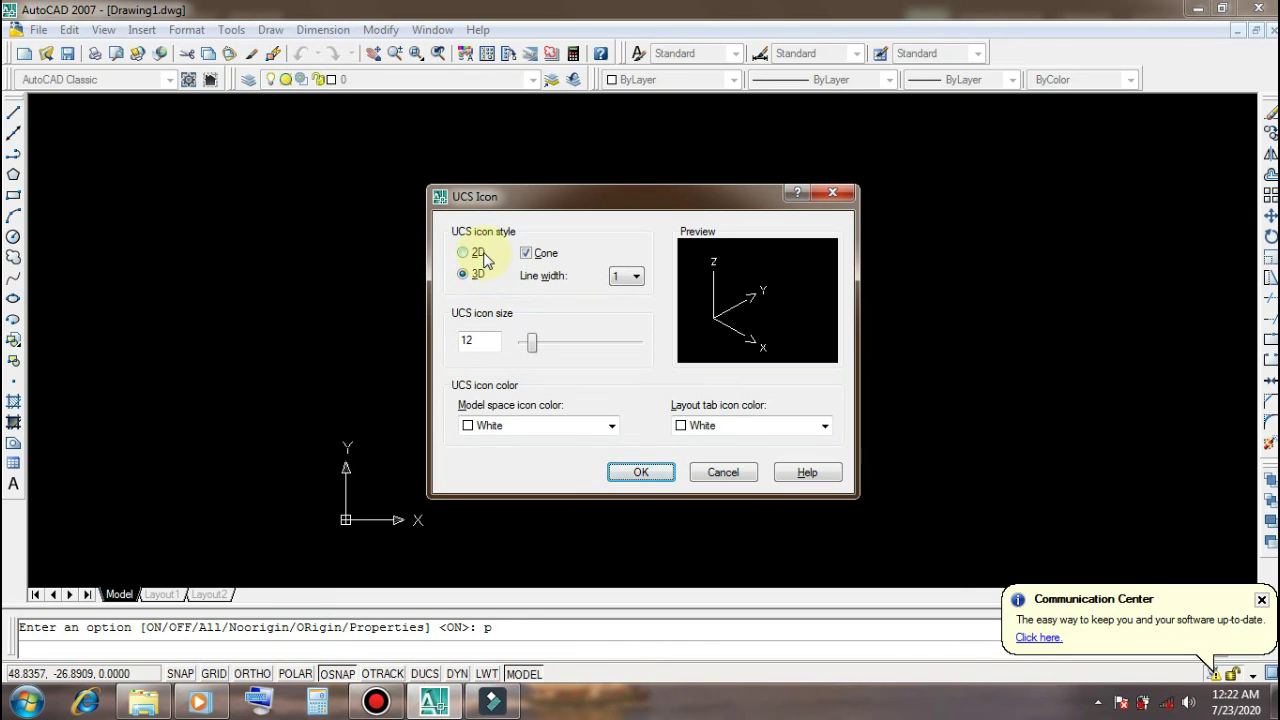
left_click(484, 256)
left_click(476, 274)
mouse_move(533, 343)
left_mouse_down()
mouse_move(680, 357)
mouse_move(538, 345)
left_mouse_up()
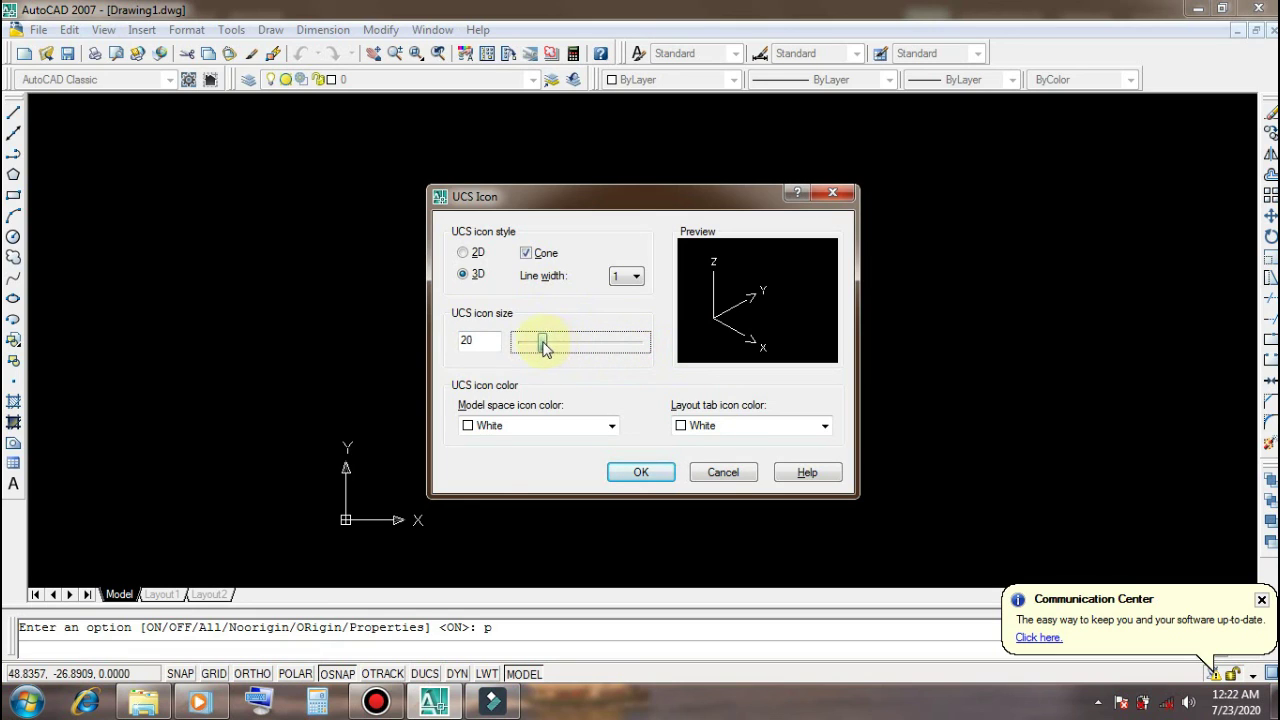
left_click(591, 428)
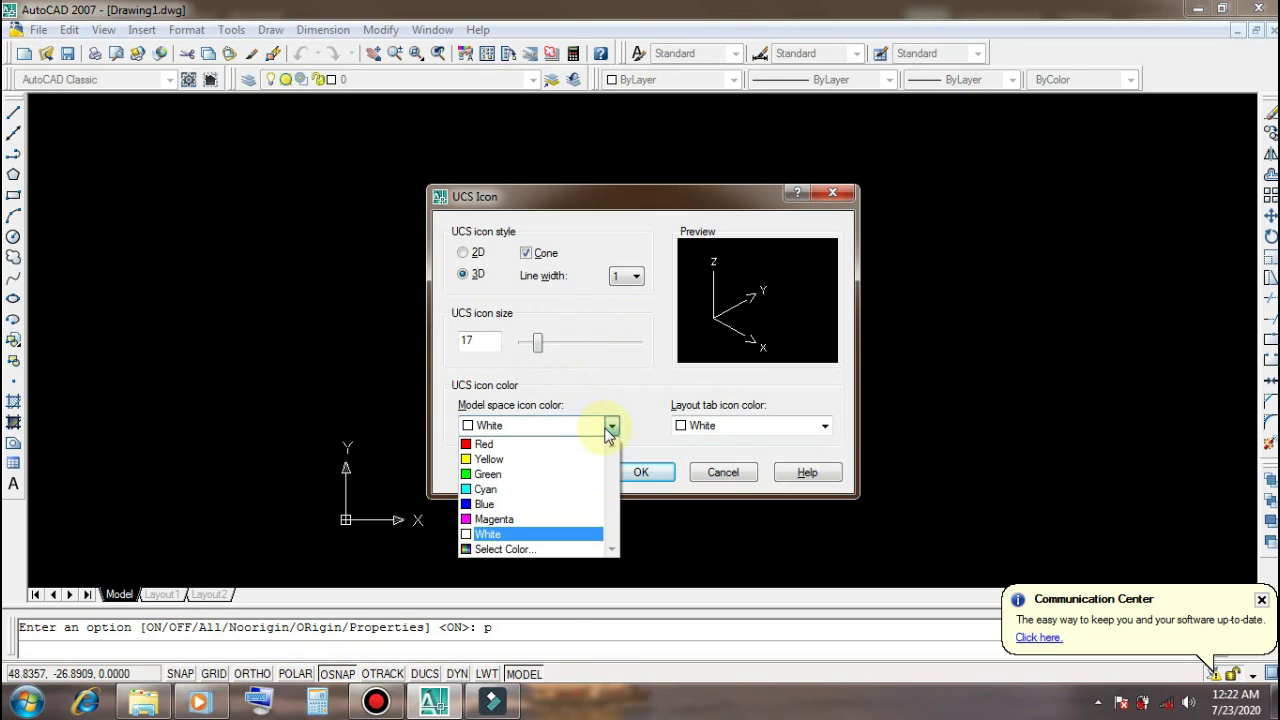
left_click(609, 426)
left_click(527, 253)
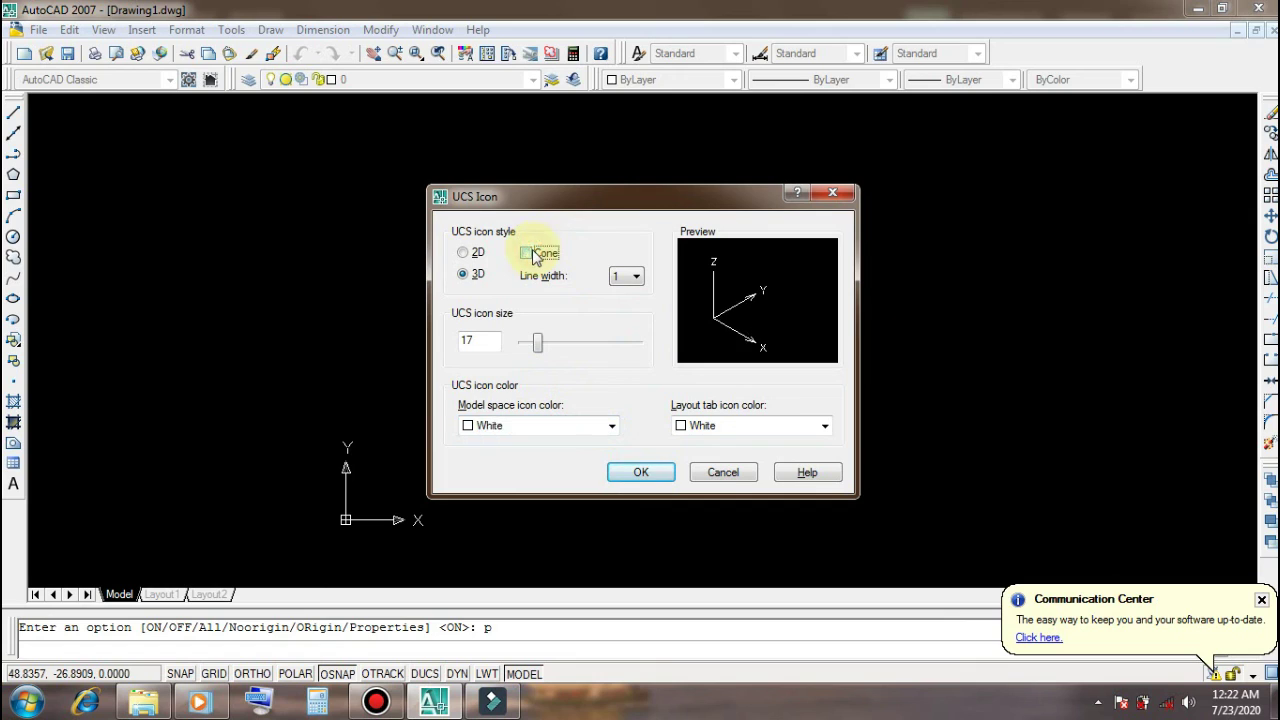
left_click(530, 254)
left_click(630, 475)
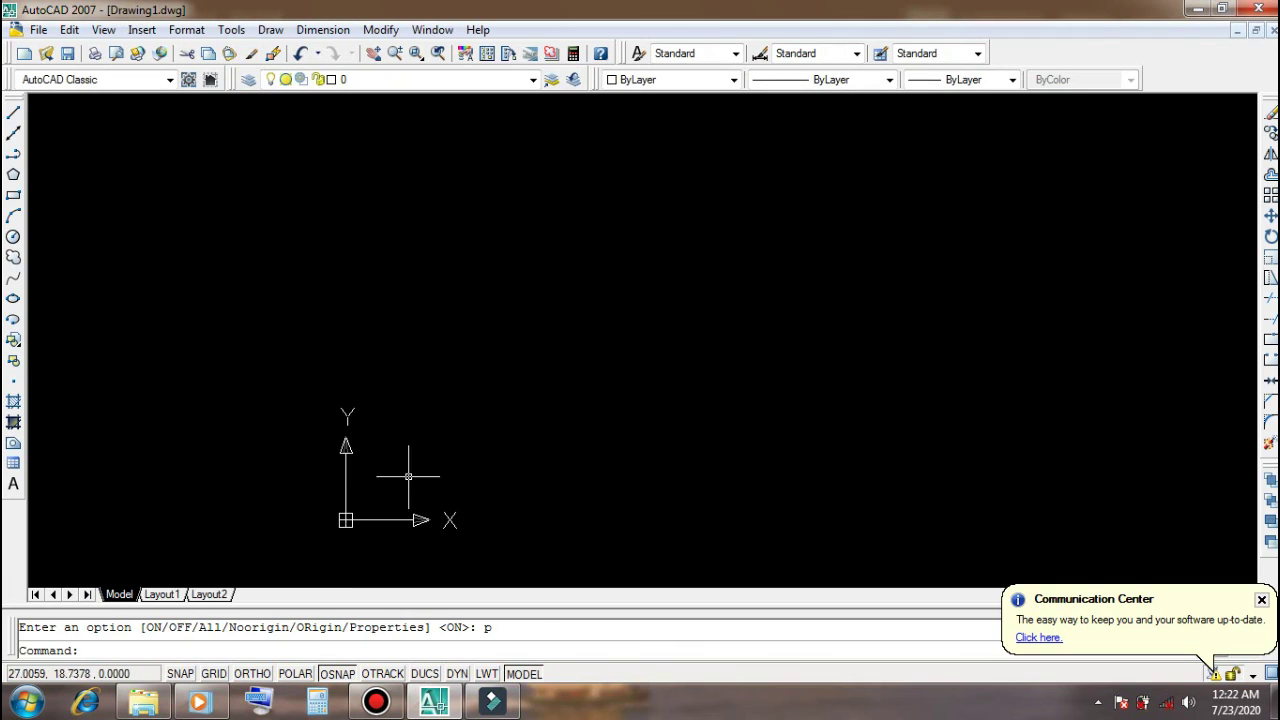
scroll(383, 497, "up", 4)
mouse_move(448, 491)
middle_mouse_down()
mouse_move(448, 331)
mouse_move(405, 418)
middle_mouse_up()
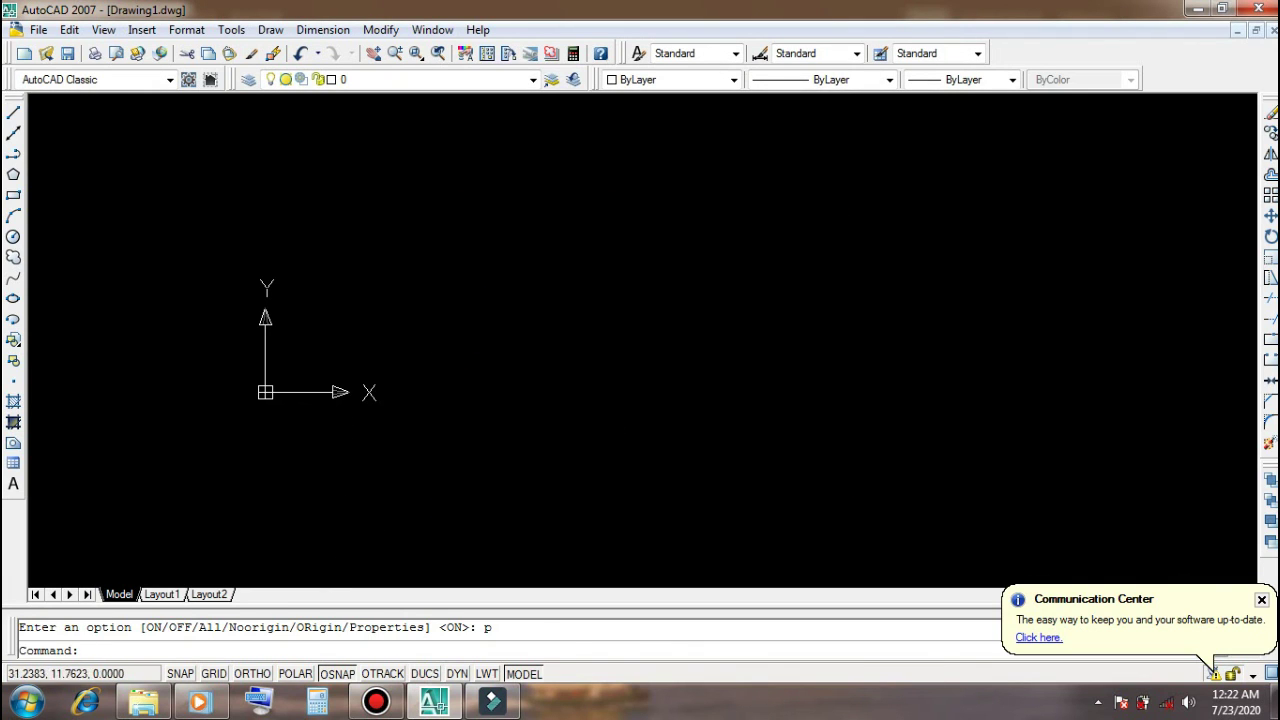